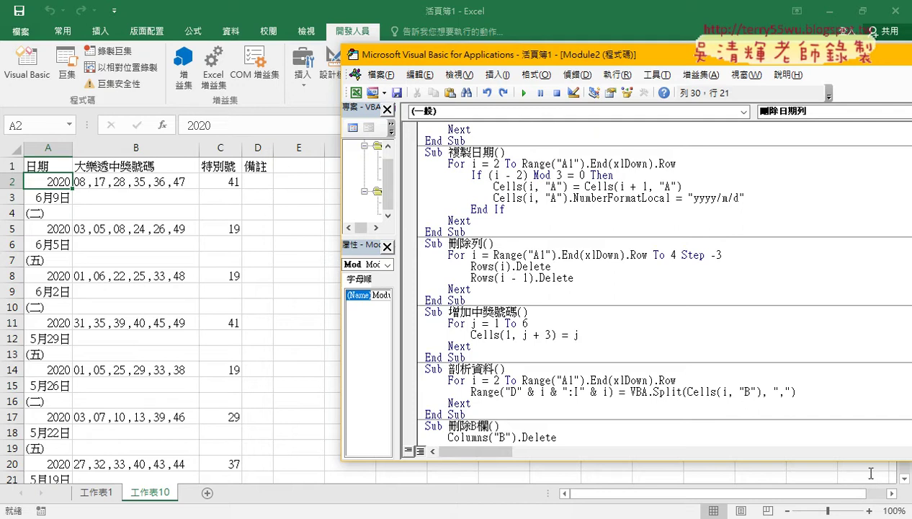
- Bring the 工作表10 lottery sheet in front of the VBA editor, select A1:D1, then A3
{"action": "left_click", "coordinate": [41, 165]}
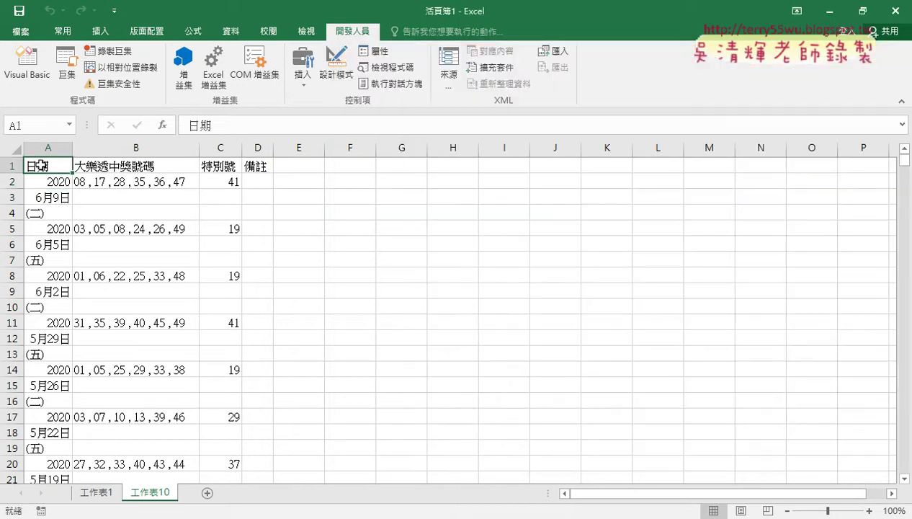
{"action": "left_click_drag", "start_coordinate": [41, 165], "coordinate": [251, 165]}
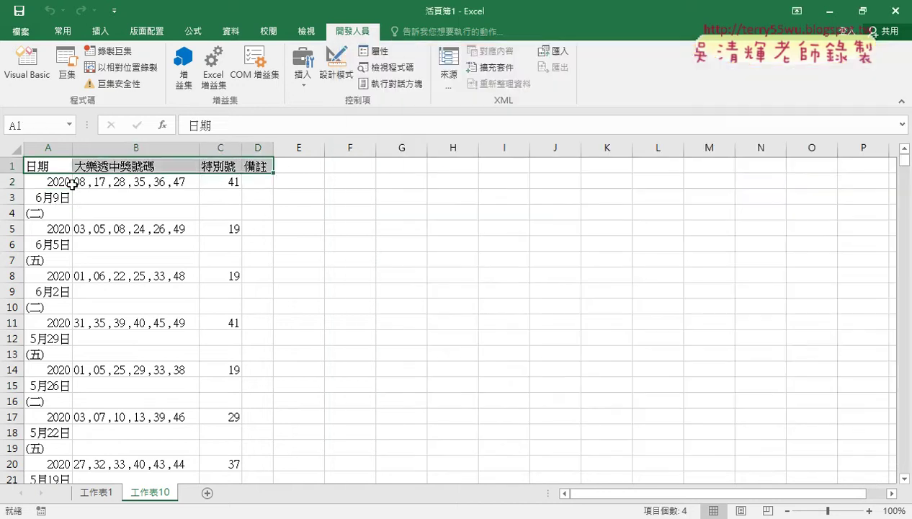
{"action": "left_click", "coordinate": [55, 198]}
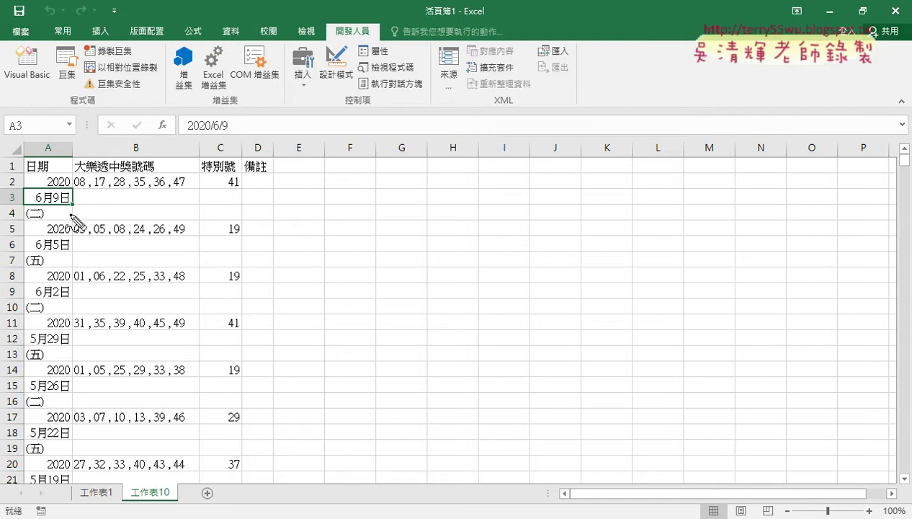
{"action": "left_click_drag", "start_coordinate": [69, 210], "coordinate": [66, 190]}
{"action": "left_click_drag", "start_coordinate": [216, 138], "coordinate": [238, 134]}
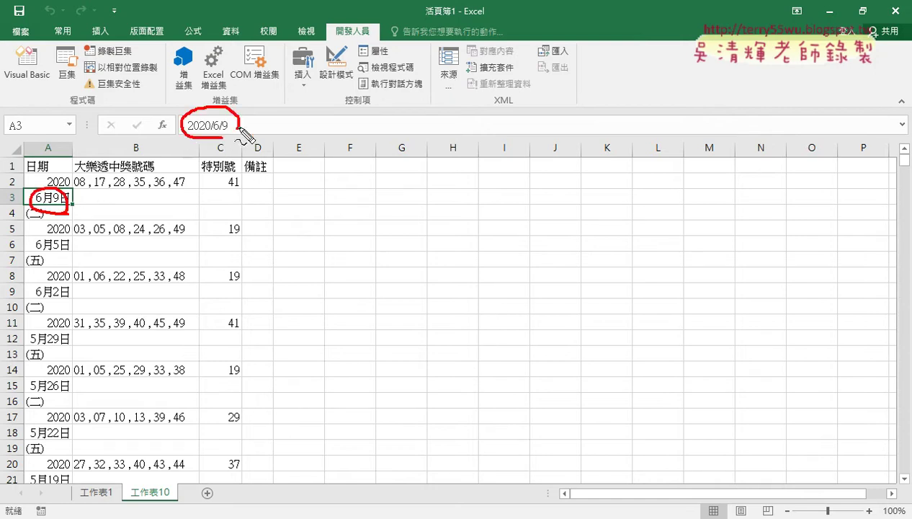
{"action": "left_click_drag", "start_coordinate": [41, 205], "coordinate": [75, 202]}
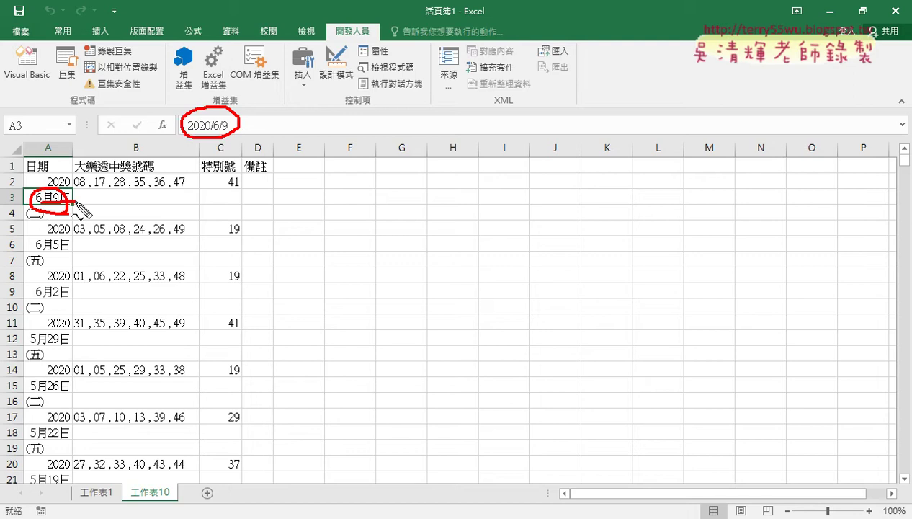
{"action": "mouse_move", "coordinate": [191, 131]}
{"action": "left_mouse_down"}
{"action": "mouse_move", "coordinate": [220, 130]}
{"action": "mouse_move", "coordinate": [66, 177]}
{"action": "mouse_move", "coordinate": [76, 196]}
{"action": "left_mouse_up"}
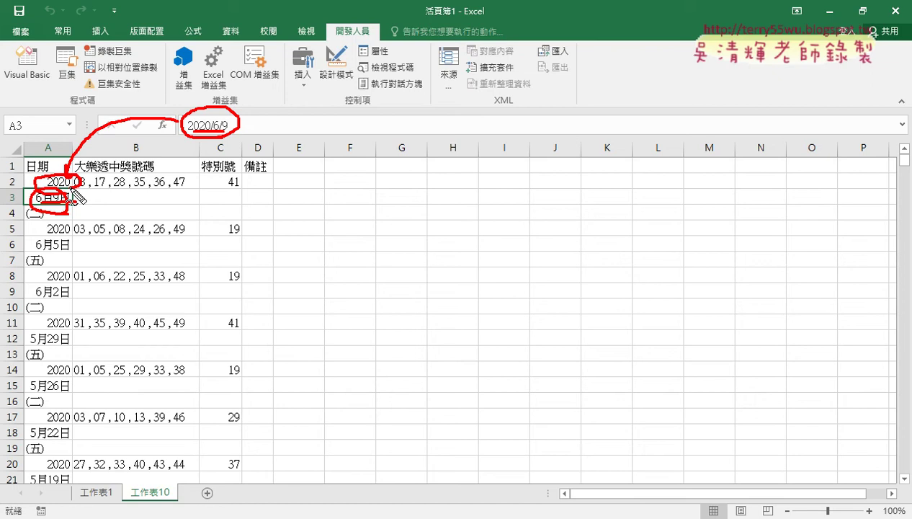
{"action": "mouse_move", "coordinate": [74, 225]}
{"action": "left_mouse_down"}
{"action": "mouse_move", "coordinate": [75, 248]}
{"action": "mouse_move", "coordinate": [84, 215]}
{"action": "left_mouse_up"}
{"action": "mouse_move", "coordinate": [75, 278]}
{"action": "left_mouse_down"}
{"action": "mouse_move", "coordinate": [75, 296]}
{"action": "mouse_move", "coordinate": [72, 281]}
{"action": "left_mouse_up"}
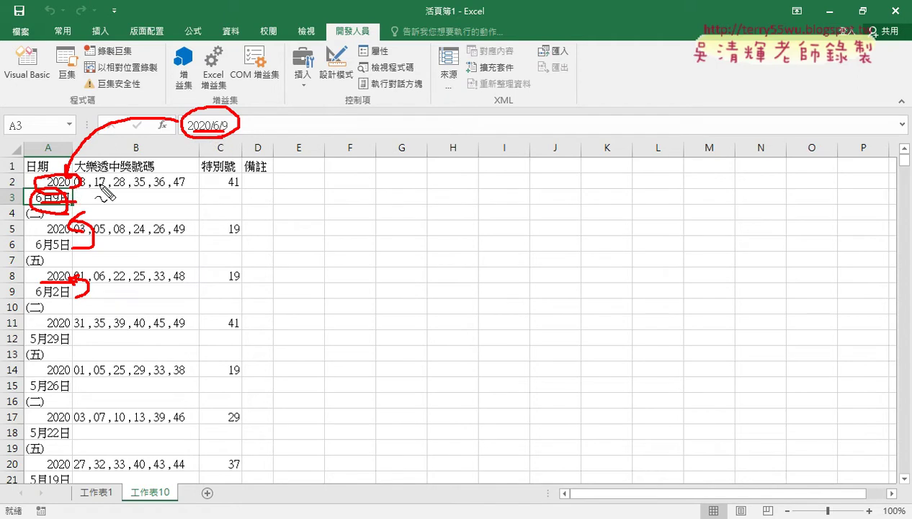
{"action": "key", "text": "Escape"}
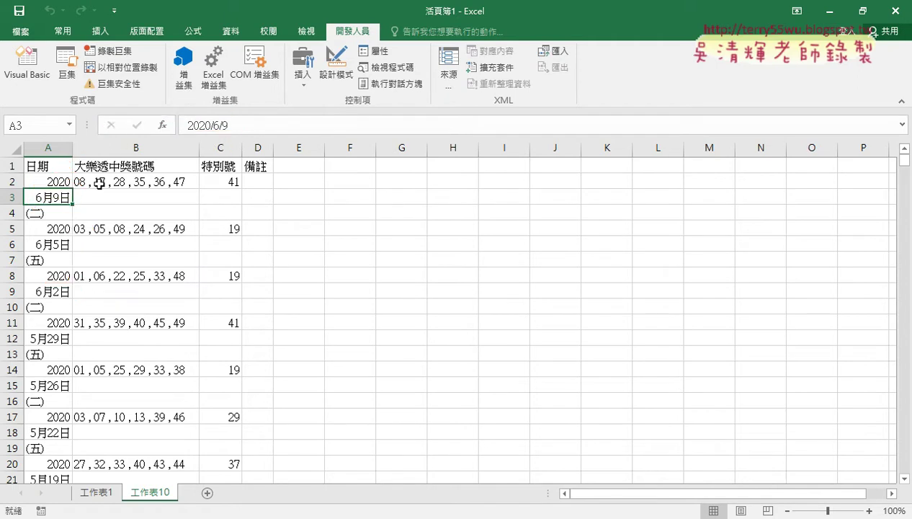
- Copy the 6月9日 date from A3 into A2 and inspect A2's context menu
{"action": "key", "text": "ctrl+c"}
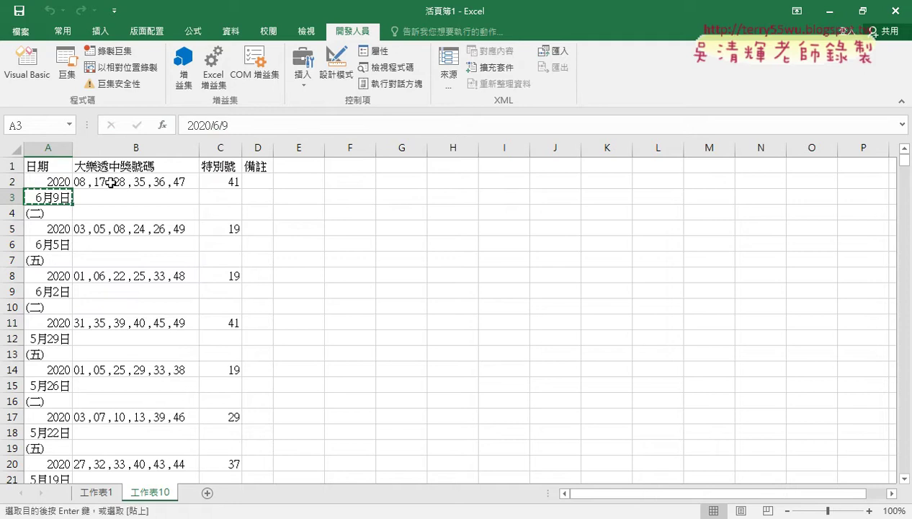
{"action": "left_click", "coordinate": [59, 182]}
{"action": "key", "text": "ctrl+v"}
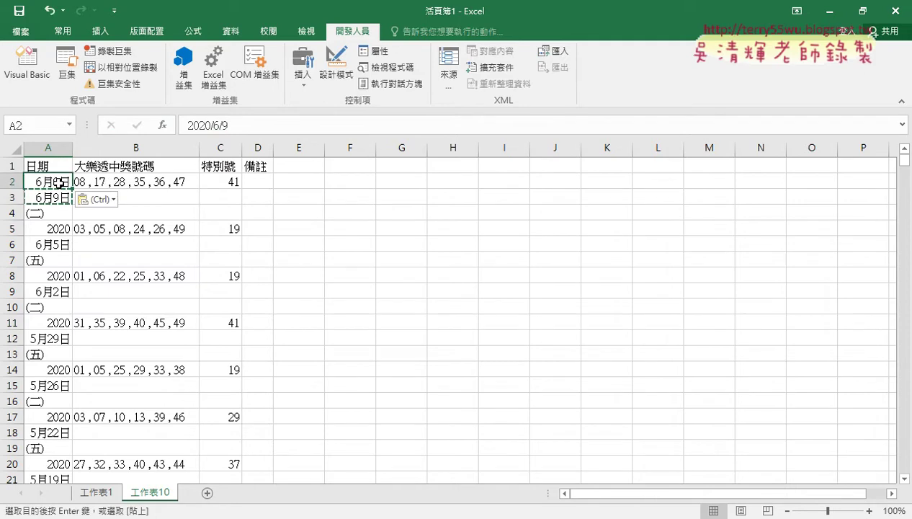
{"action": "right_click", "coordinate": [59, 182]}
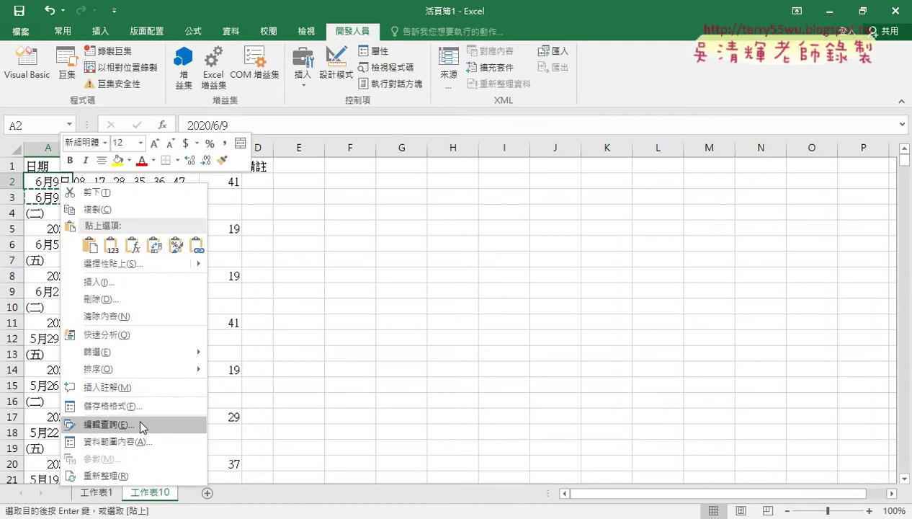
{"action": "key", "text": "Escape"}
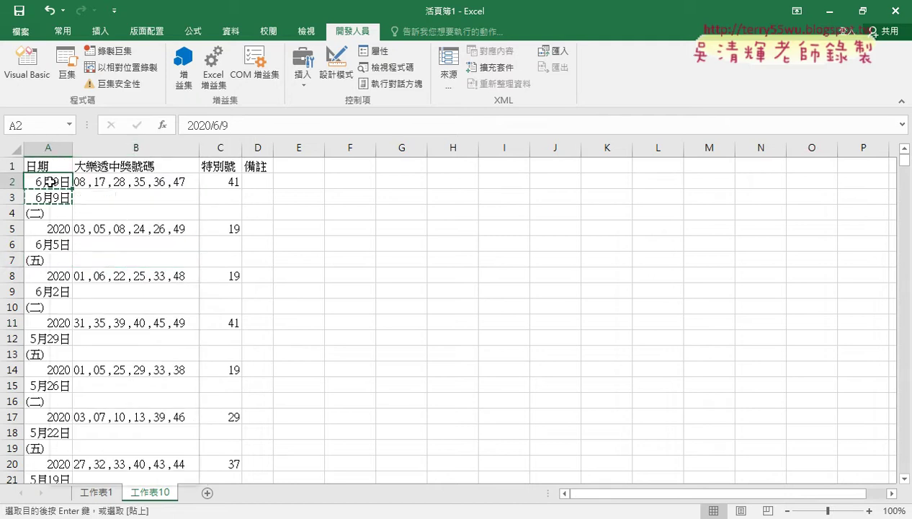
{"action": "right_click", "coordinate": [55, 183]}
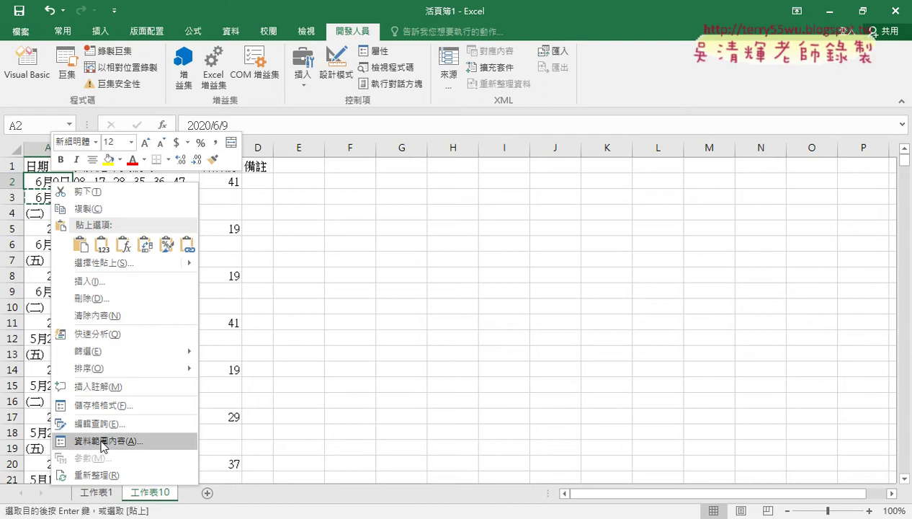
{"action": "key", "text": "Escape"}
{"action": "key", "text": "Escape"}
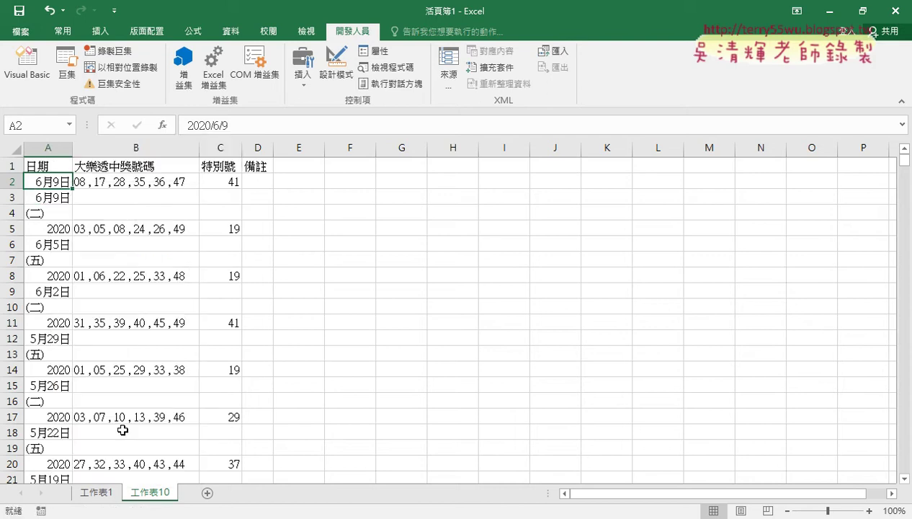
{"action": "right_click", "coordinate": [55, 182]}
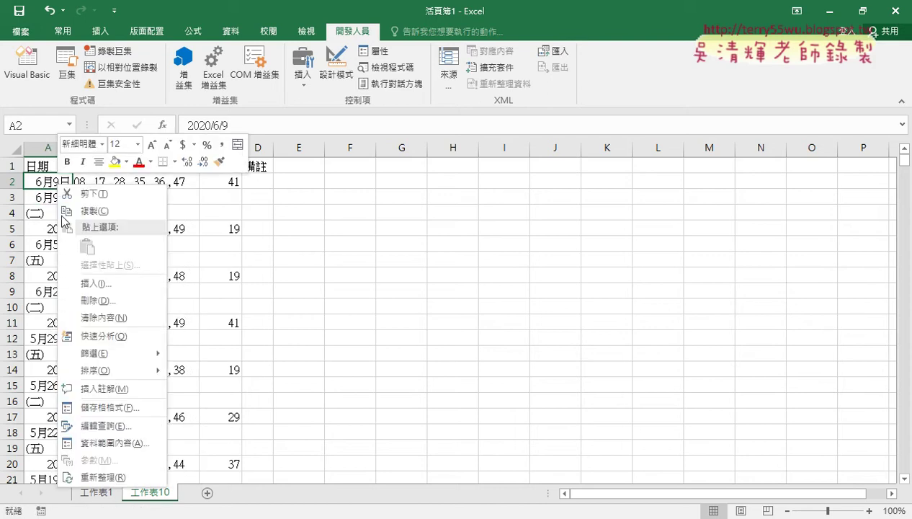
{"action": "left_click", "coordinate": [112, 408]}
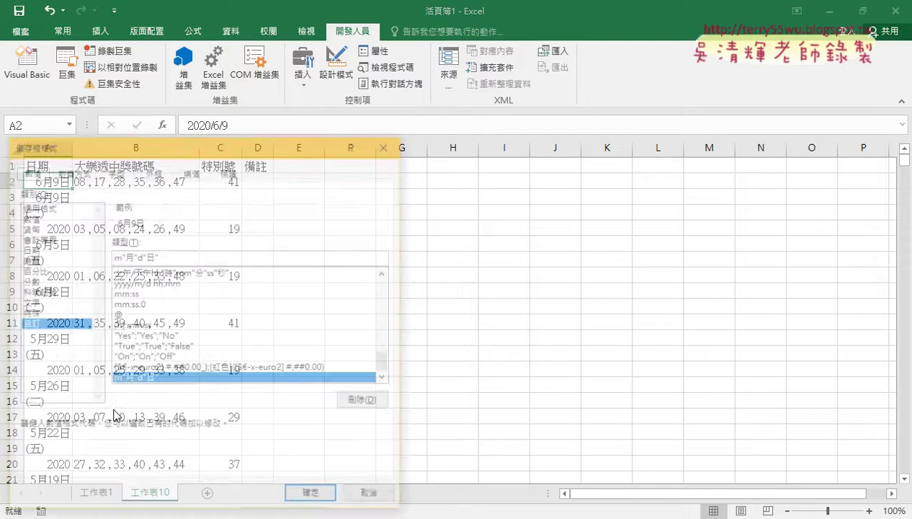
{"action": "left_click_drag", "start_coordinate": [189, 146], "coordinate": [414, 85]}
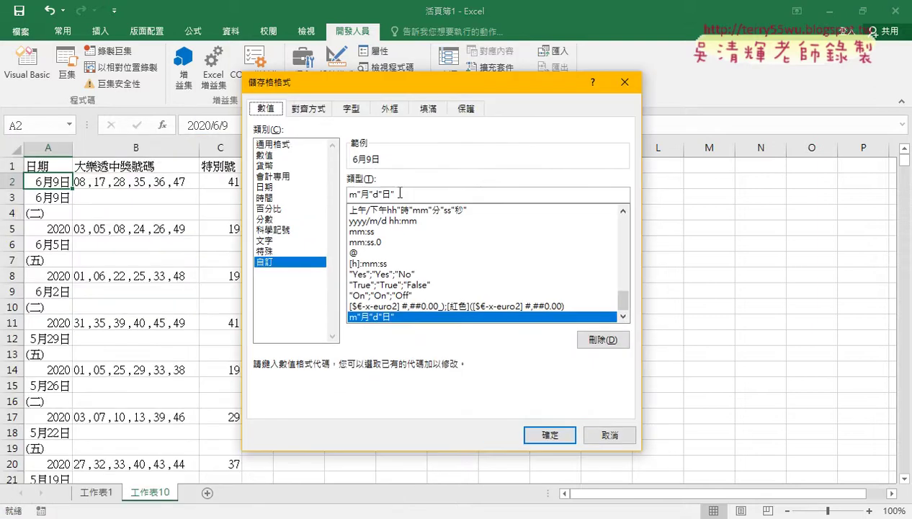
{"action": "double_click", "coordinate": [400, 193]}
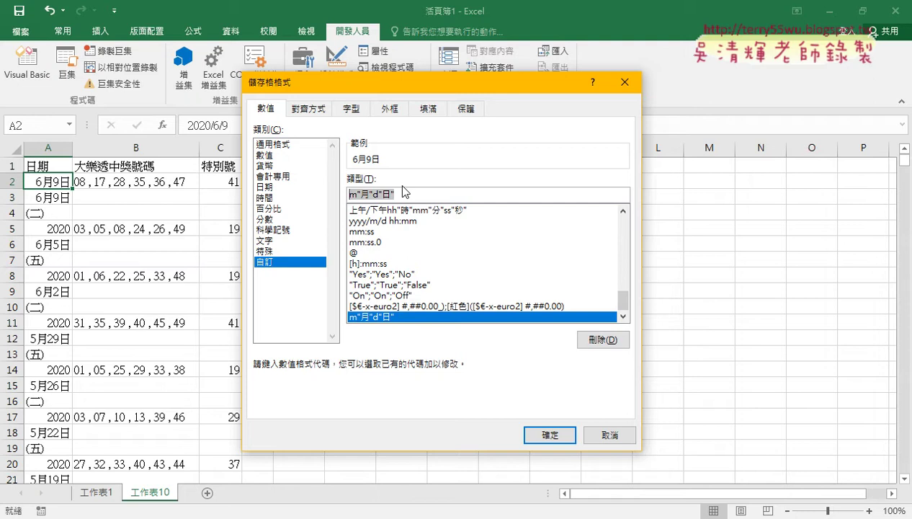
{"action": "type", "text": "yy"}
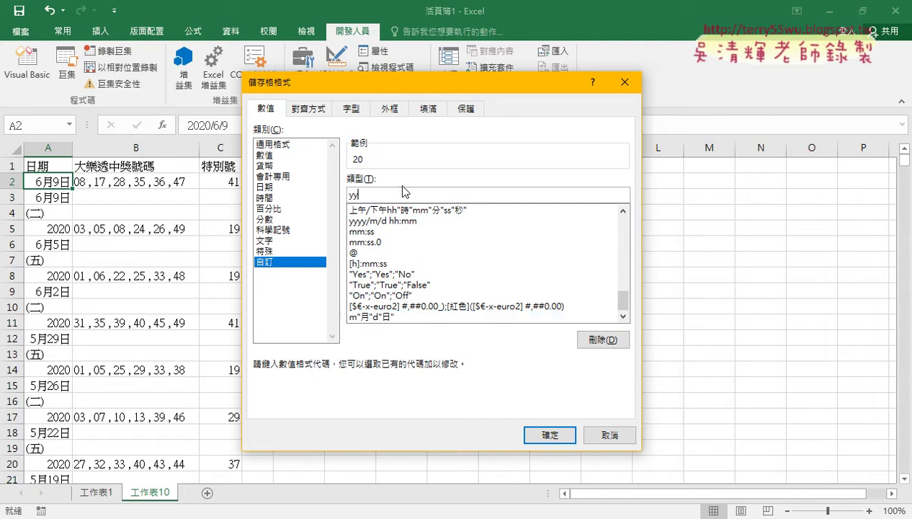
{"action": "type", "text": "yy/"}
{"action": "type", "text": "mm"}
{"action": "key", "text": "BackSpace"}
{"action": "type", "text": "/d"}
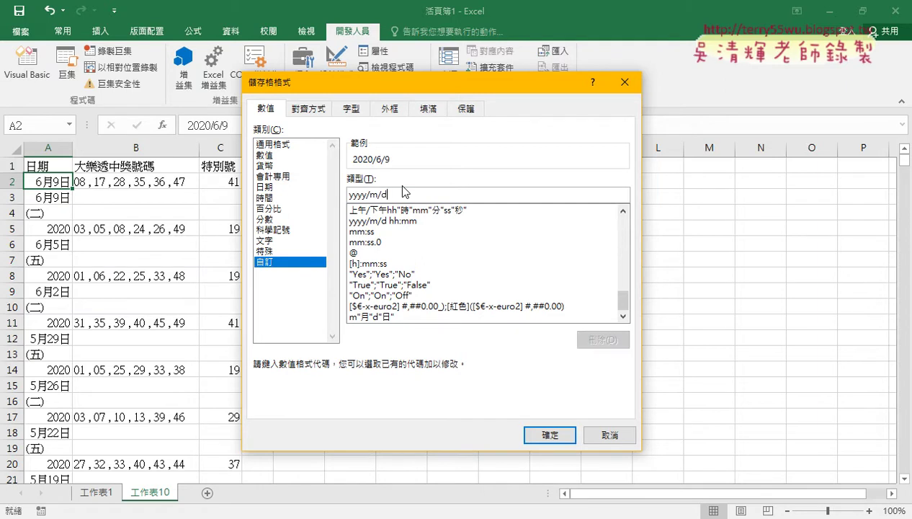
{"action": "left_click", "coordinate": [273, 187]}
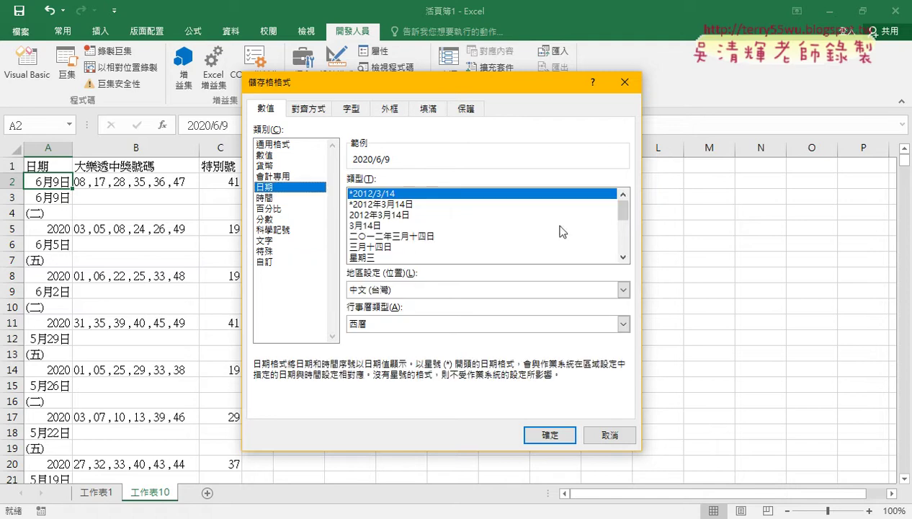
{"action": "left_click", "coordinate": [266, 263]}
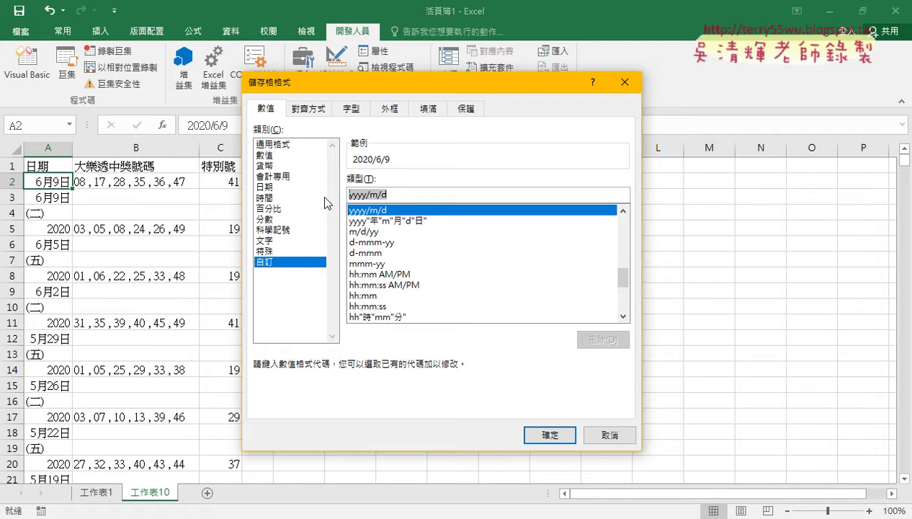
{"action": "left_click", "coordinate": [592, 435]}
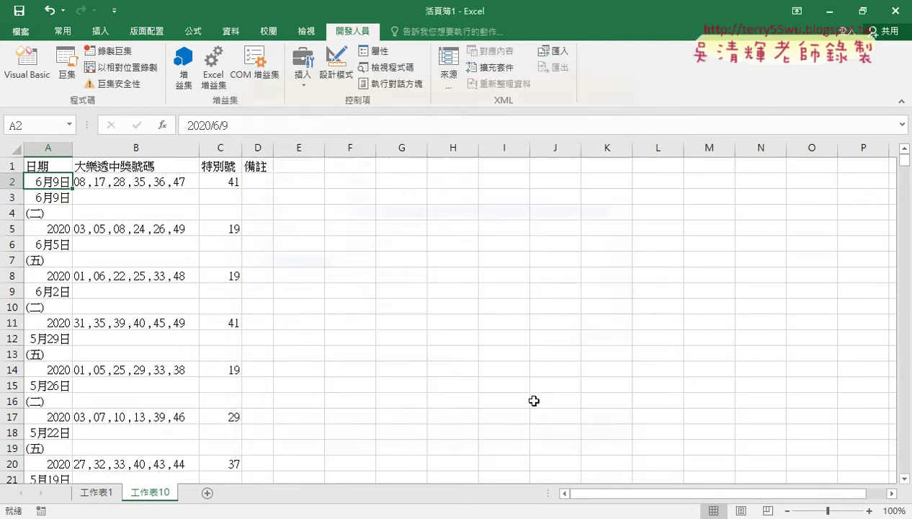
- Delete the 複製日期 Sub's code in Module2, leaving an empty Sub/End Sub
{"action": "left_click", "coordinate": [15, 75]}
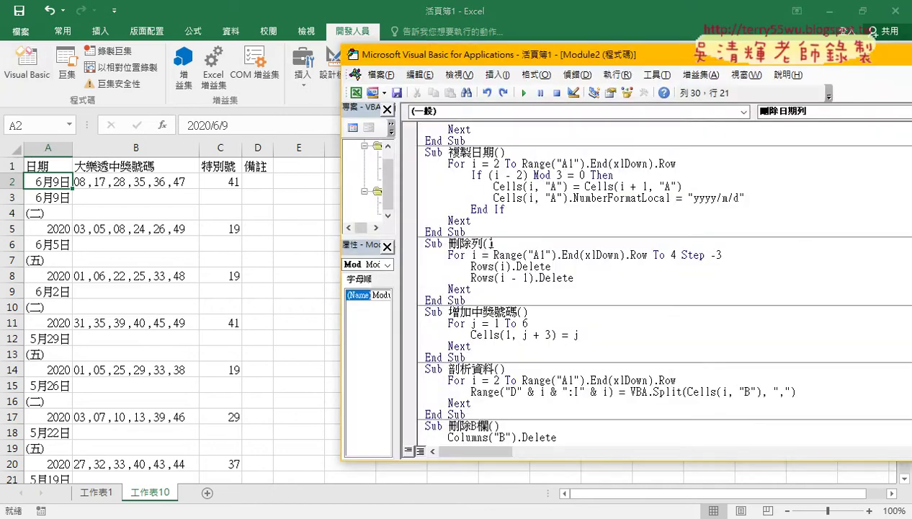
{"action": "scroll", "coordinate": [483, 238], "scroll_direction": "up", "scroll_amount": 3}
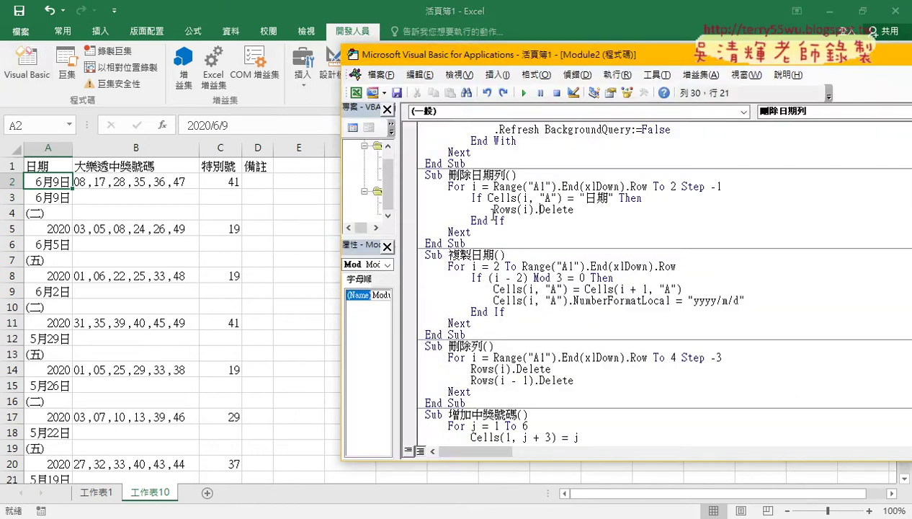
{"action": "left_click", "coordinate": [405, 177]}
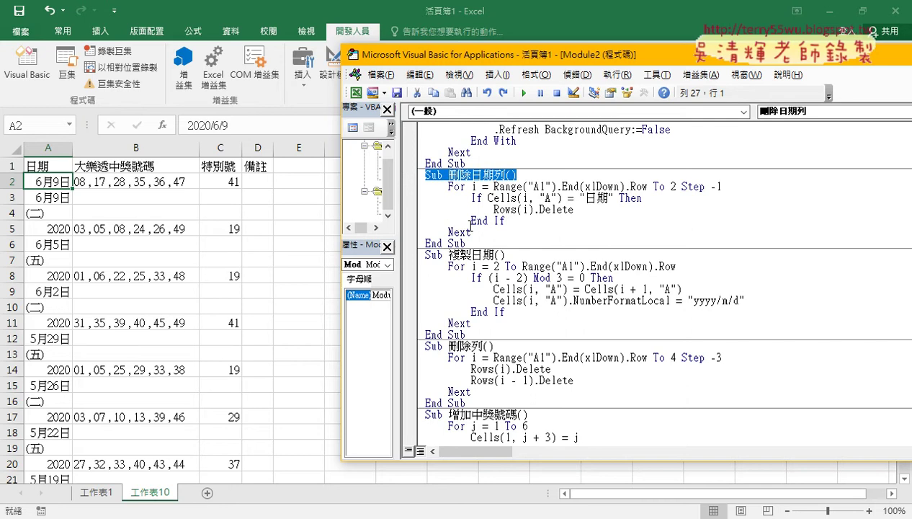
{"action": "scroll", "coordinate": [466, 224], "scroll_direction": "down", "scroll_amount": 2}
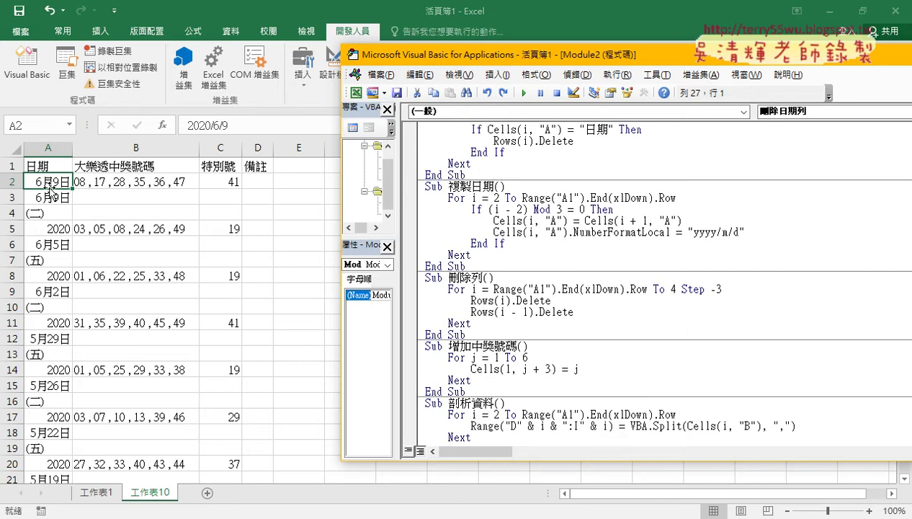
{"action": "left_click_drag", "start_coordinate": [424, 186], "coordinate": [522, 262]}
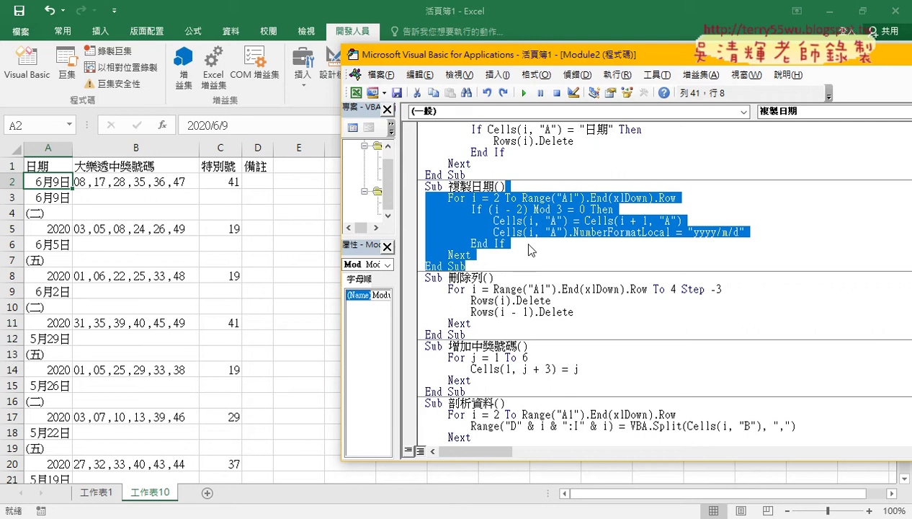
{"action": "key", "text": "Delete"}
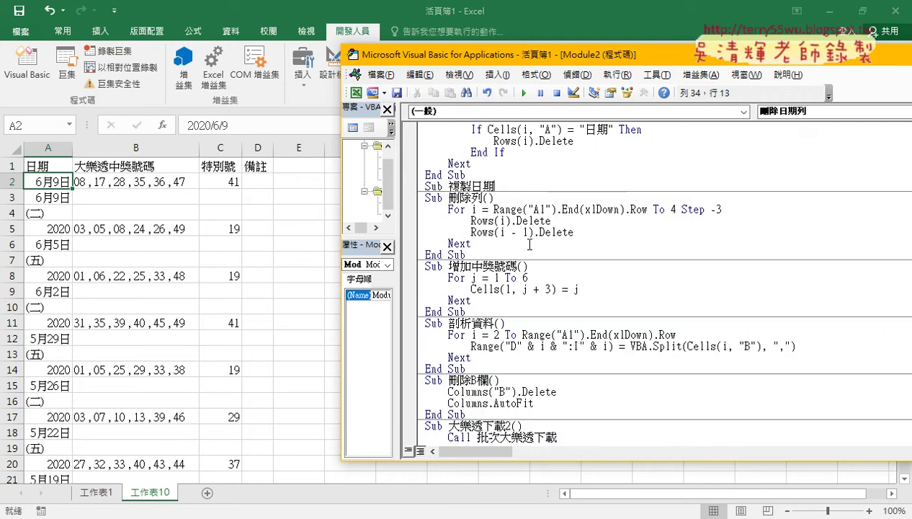
{"action": "key", "text": "Return"}
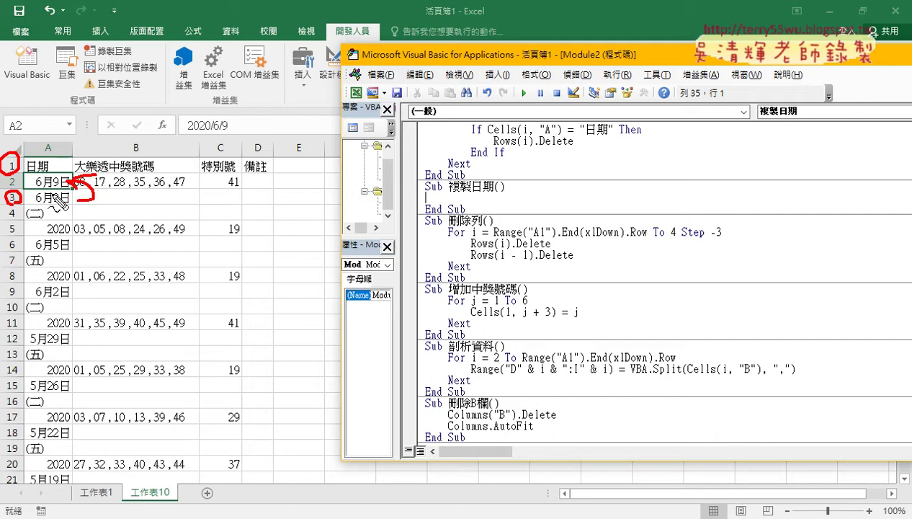
- Annotate the every-third-row date pattern (rows 2, 4, 7, 10), then paste the loop into 複製日期
{"action": "left_click_drag", "start_coordinate": [56, 198], "coordinate": [76, 177]}
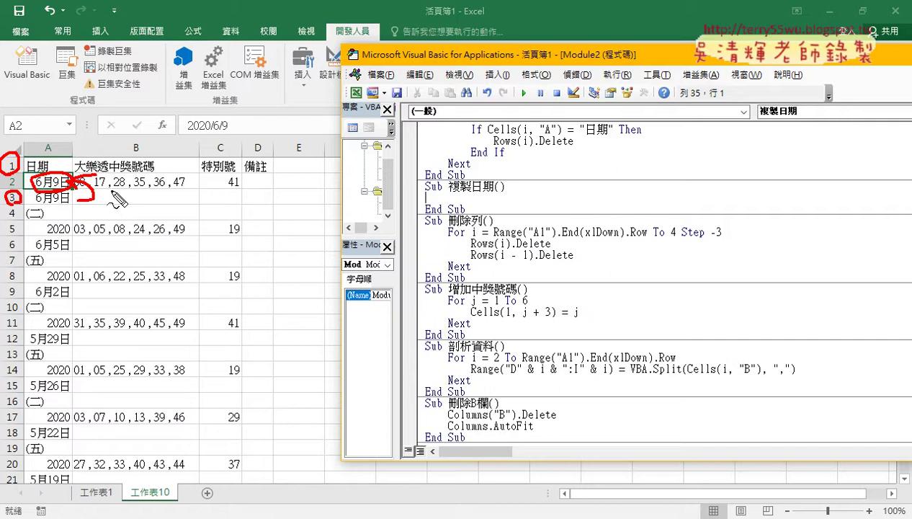
{"action": "key", "text": "Escape"}
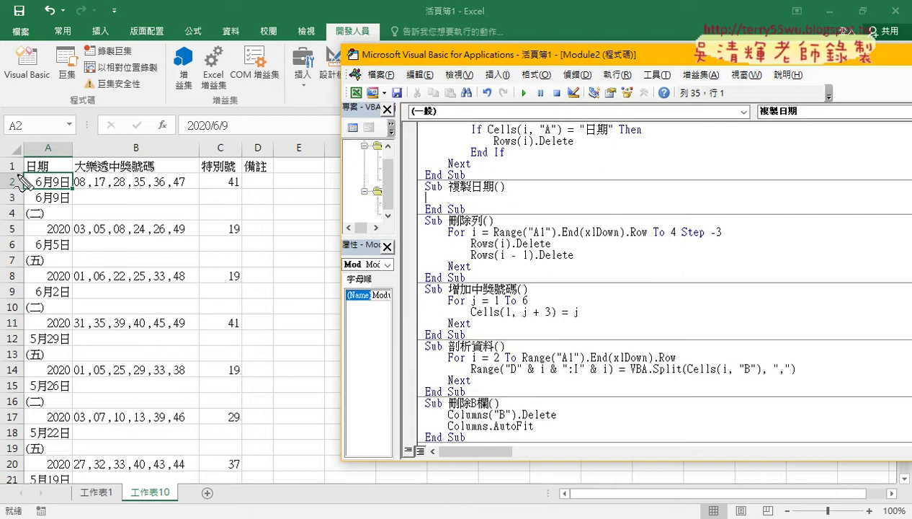
{"action": "left_click_drag", "start_coordinate": [9, 173], "coordinate": [85, 173]}
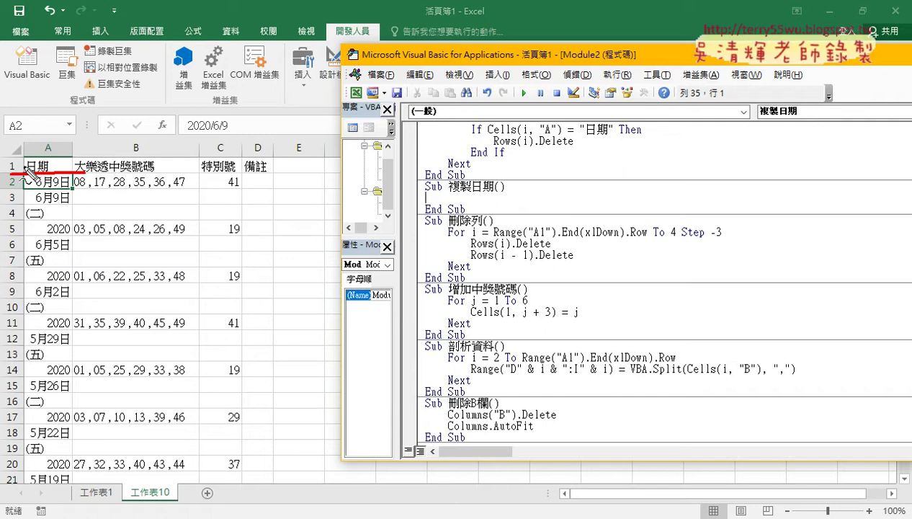
{"action": "left_click_drag", "start_coordinate": [21, 177], "coordinate": [19, 191]}
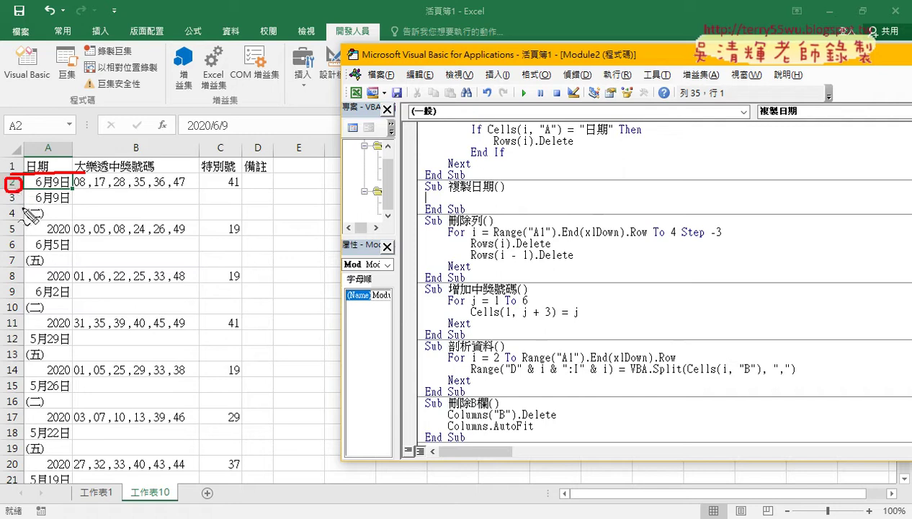
{"action": "left_click_drag", "start_coordinate": [10, 216], "coordinate": [70, 217]}
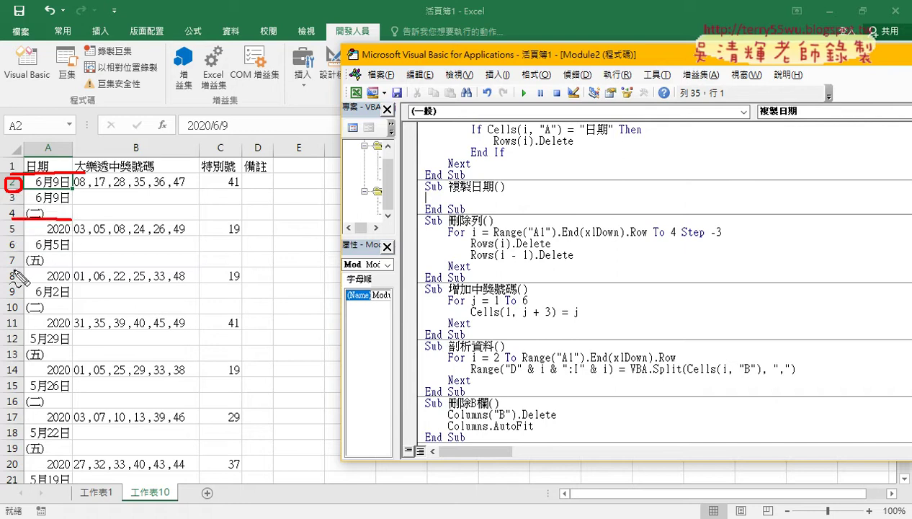
{"action": "left_click_drag", "start_coordinate": [10, 266], "coordinate": [90, 267]}
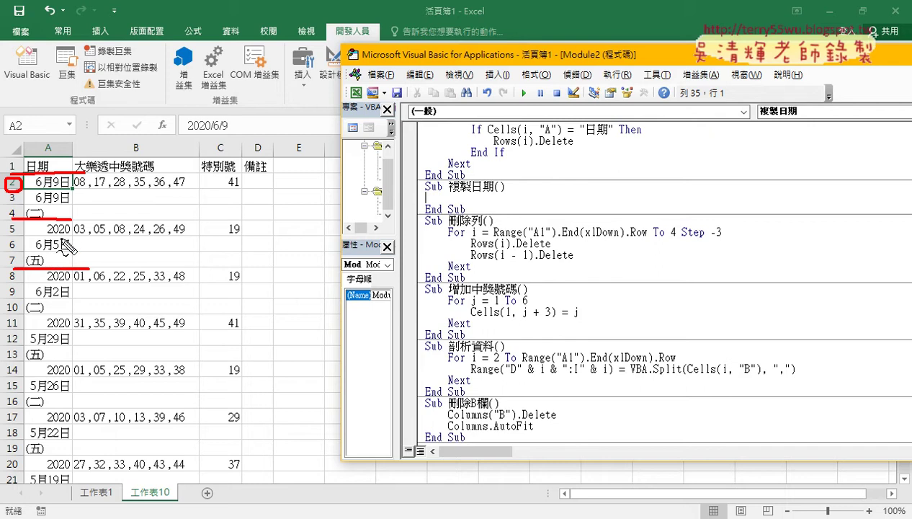
{"action": "left_click_drag", "start_coordinate": [22, 315], "coordinate": [90, 315]}
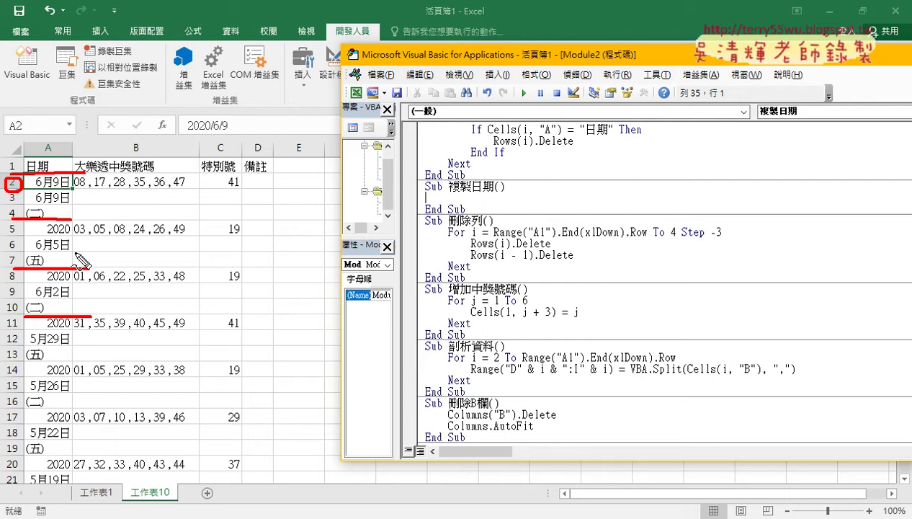
{"action": "key", "text": "Escape"}
{"action": "key", "text": "ctrl+v"}
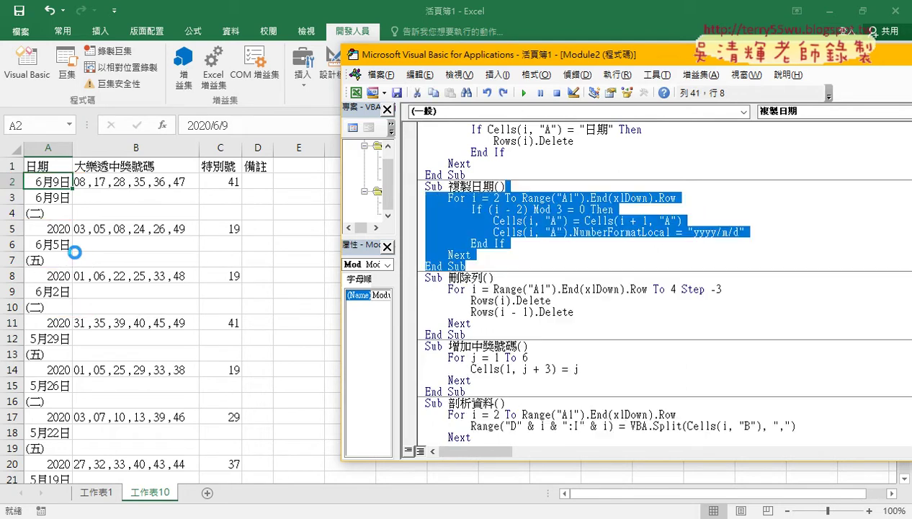
{"action": "left_click", "coordinate": [542, 203]}
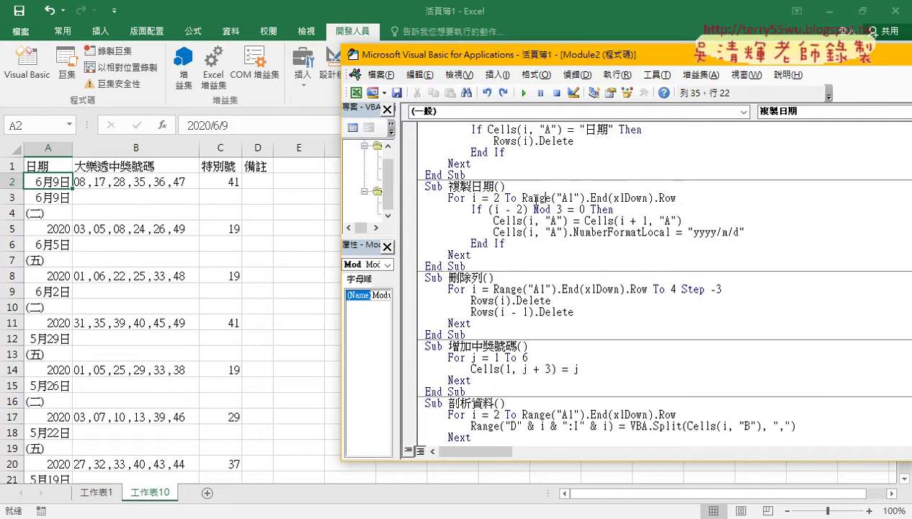
{"action": "left_click", "coordinate": [498, 197]}
{"action": "left_click_drag", "start_coordinate": [522, 197], "coordinate": [677, 198]}
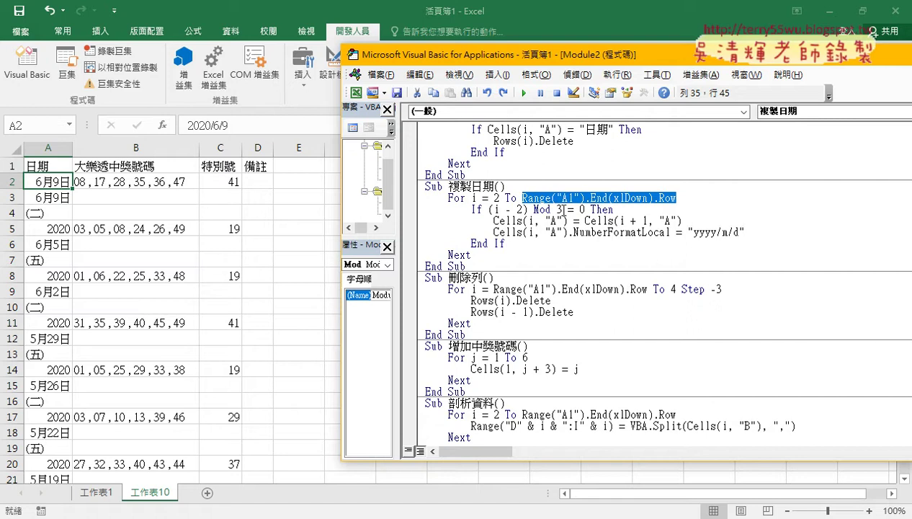
{"action": "left_click_drag", "start_coordinate": [563, 209], "coordinate": [534, 210]}
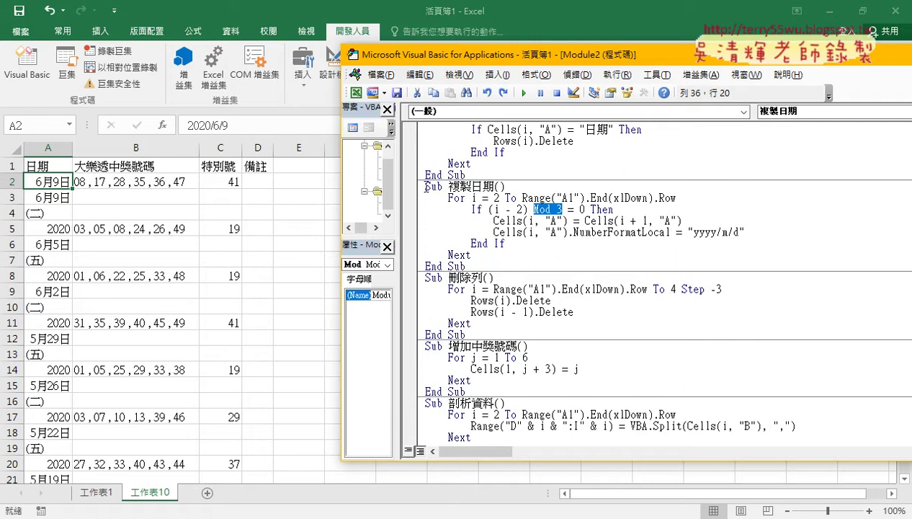
{"action": "left_click_drag", "start_coordinate": [525, 209], "coordinate": [496, 213]}
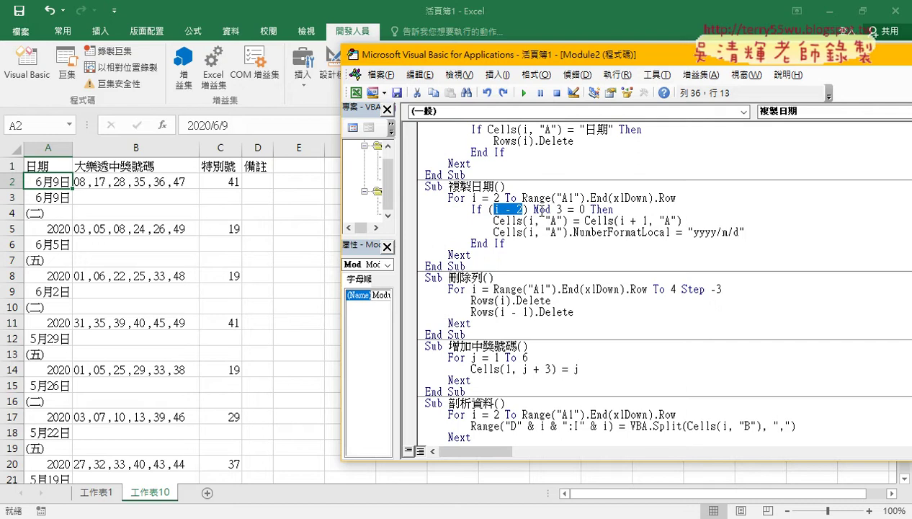
{"action": "left_click_drag", "start_coordinate": [568, 211], "coordinate": [490, 210]}
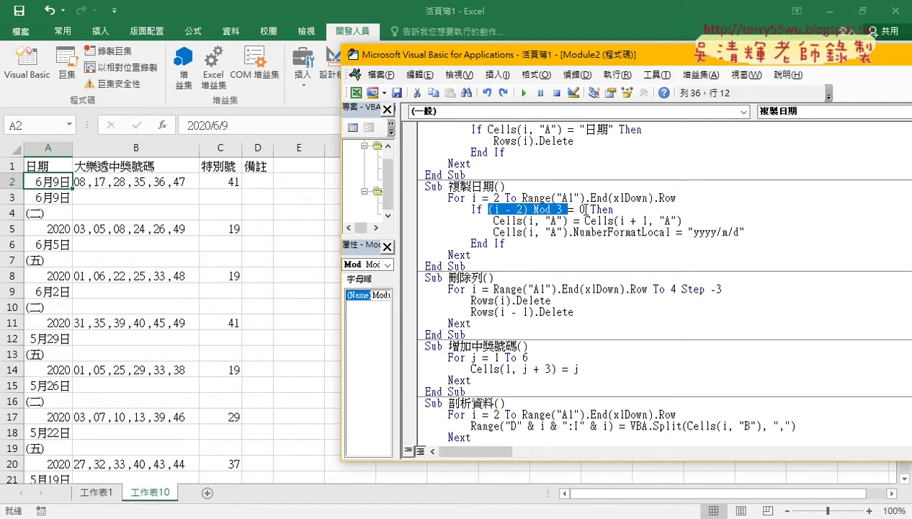
{"action": "left_click_drag", "start_coordinate": [585, 209], "coordinate": [488, 210]}
{"action": "left_click_drag", "start_coordinate": [70, 192], "coordinate": [66, 189]}
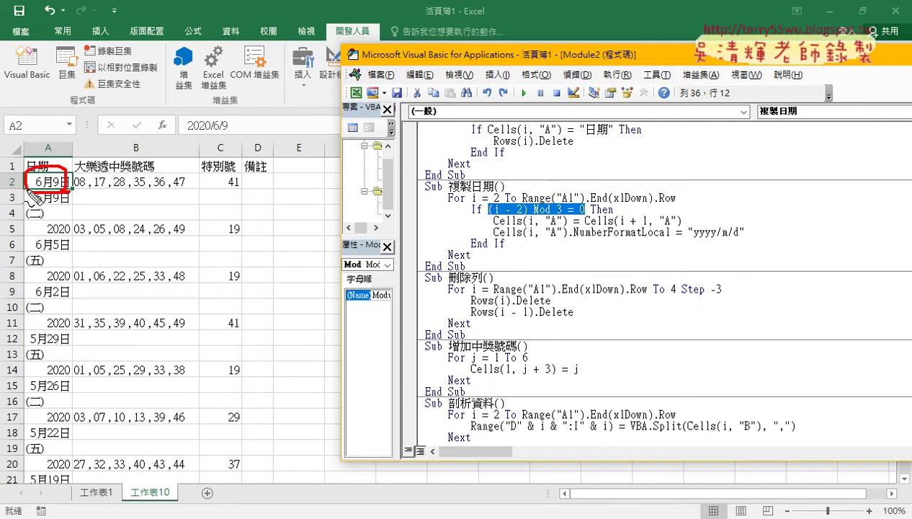
{"action": "left_click_drag", "start_coordinate": [7, 190], "coordinate": [72, 189]}
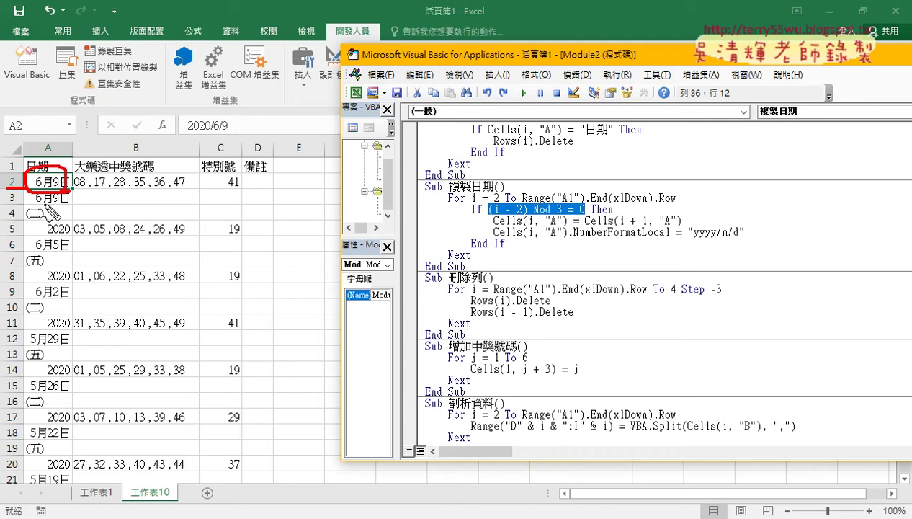
{"action": "left_click_drag", "start_coordinate": [2, 234], "coordinate": [22, 233]}
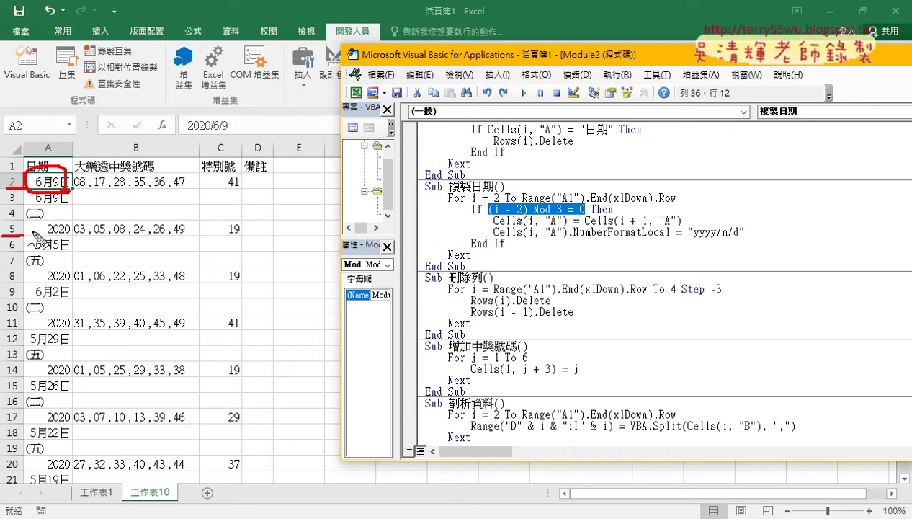
{"action": "left_click_drag", "start_coordinate": [3, 276], "coordinate": [24, 276]}
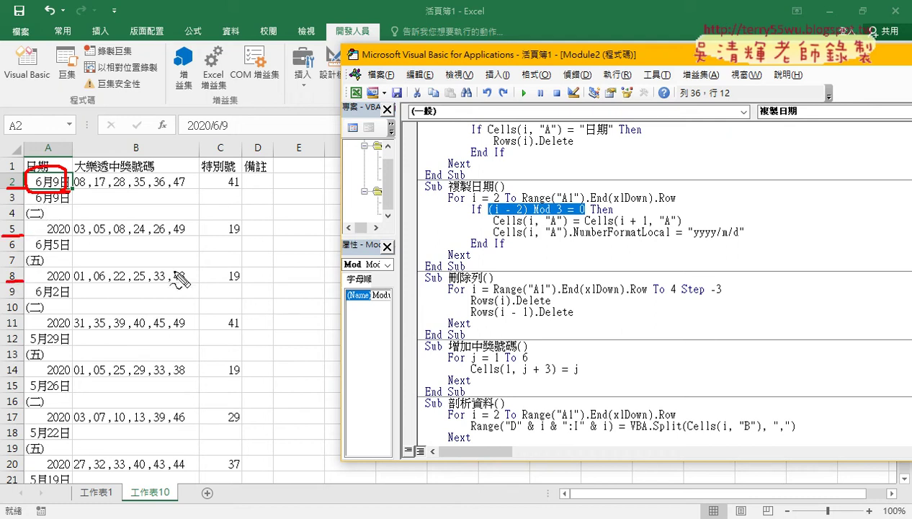
{"action": "left_click_drag", "start_coordinate": [490, 210], "coordinate": [564, 213]}
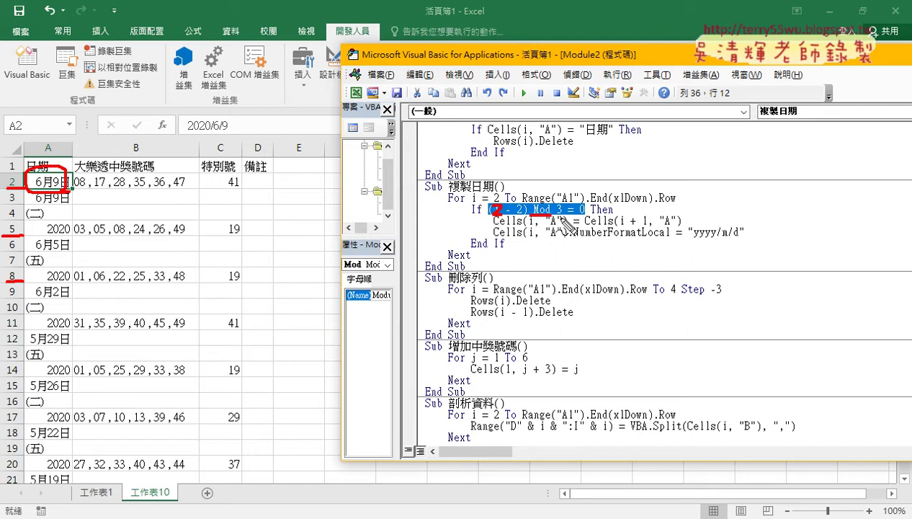
{"action": "left_click_drag", "start_coordinate": [573, 215], "coordinate": [587, 214]}
{"action": "left_click_drag", "start_coordinate": [493, 151], "coordinate": [496, 185]}
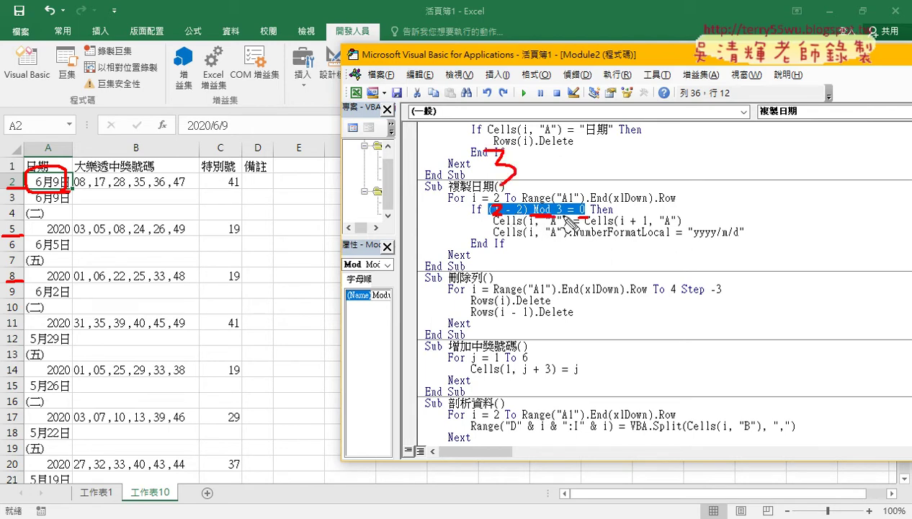
{"action": "left_click_drag", "start_coordinate": [580, 215], "coordinate": [602, 215]}
{"action": "left_click_drag", "start_coordinate": [6, 328], "coordinate": [29, 329]}
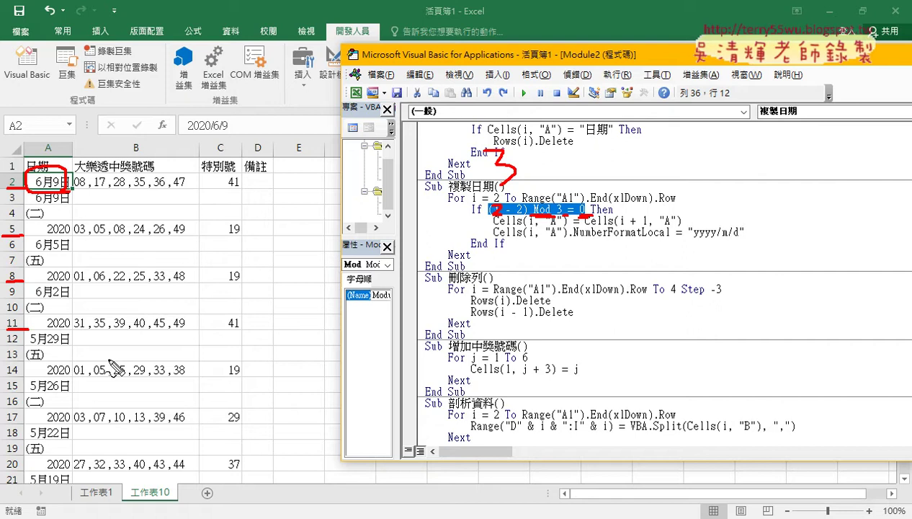
{"action": "key", "text": "Escape"}
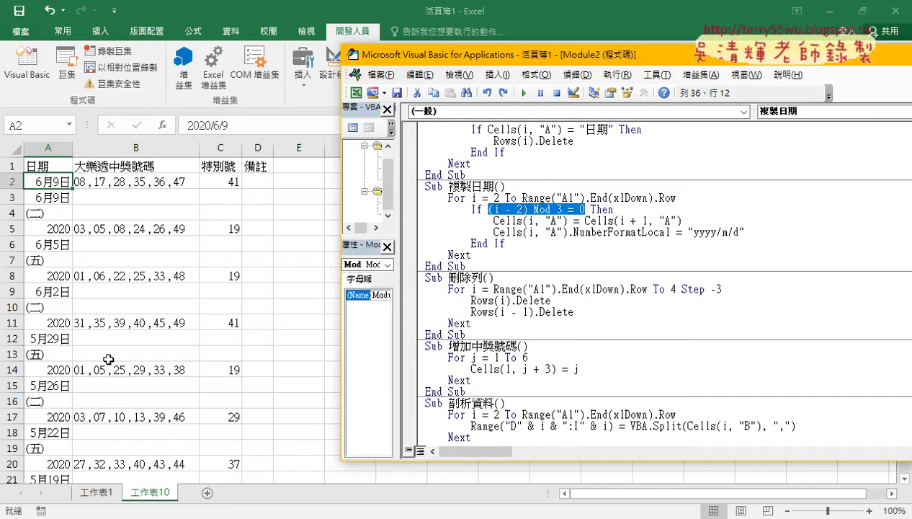
{"action": "scroll", "coordinate": [578, 238], "scroll_direction": "up", "scroll_amount": 3}
{"action": "scroll", "coordinate": [578, 238], "scroll_direction": "down", "scroll_amount": 1}
{"action": "scroll", "coordinate": [579, 238], "scroll_direction": "down", "scroll_amount": 2}
{"action": "left_click_drag", "start_coordinate": [568, 220], "coordinate": [494, 221]}
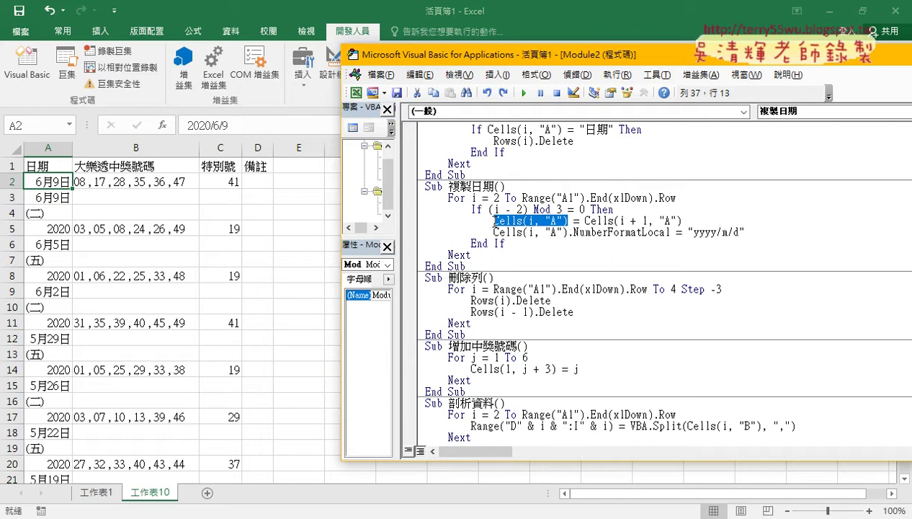
{"action": "left_click", "coordinate": [585, 220]}
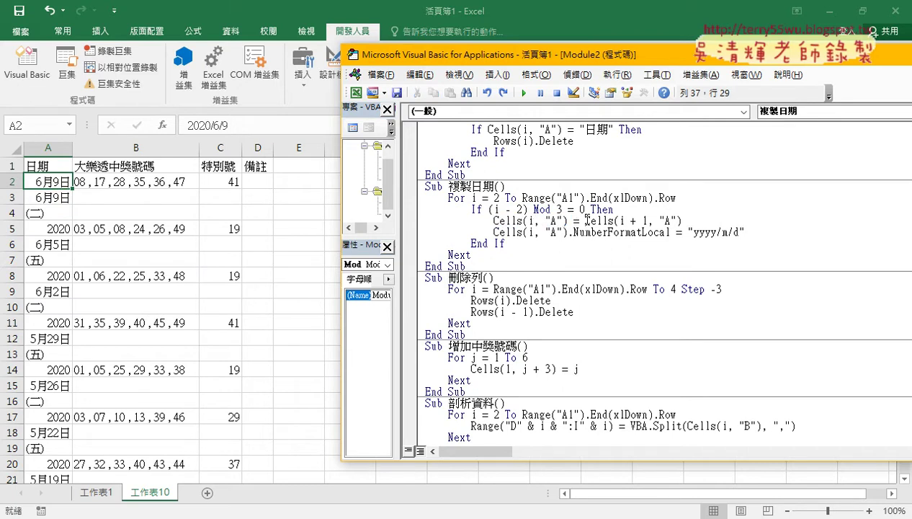
{"action": "mouse_move", "coordinate": [586, 221]}
{"action": "left_mouse_down"}
{"action": "mouse_move", "coordinate": [679, 223]}
{"action": "mouse_move", "coordinate": [624, 229]}
{"action": "mouse_move", "coordinate": [652, 226]}
{"action": "mouse_move", "coordinate": [542, 209]}
{"action": "mouse_move", "coordinate": [559, 214]}
{"action": "left_mouse_up"}
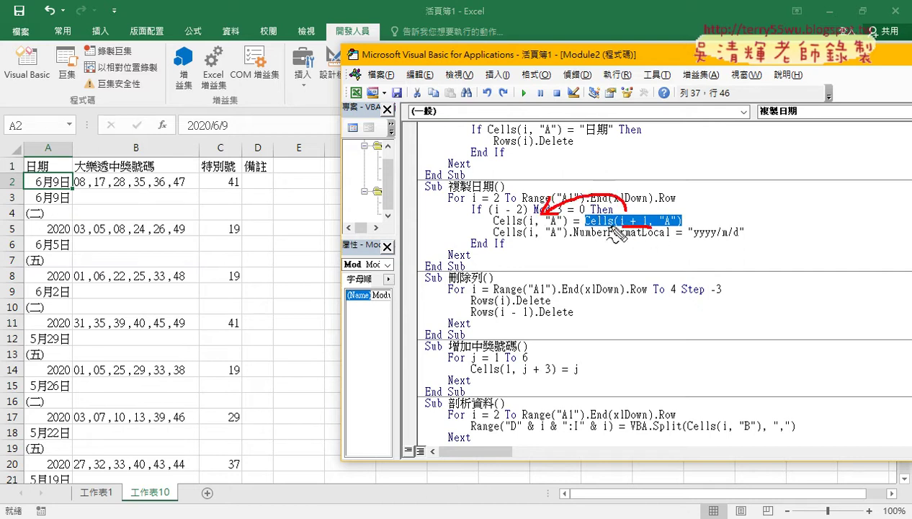
{"action": "left_click_drag", "start_coordinate": [31, 204], "coordinate": [42, 206]}
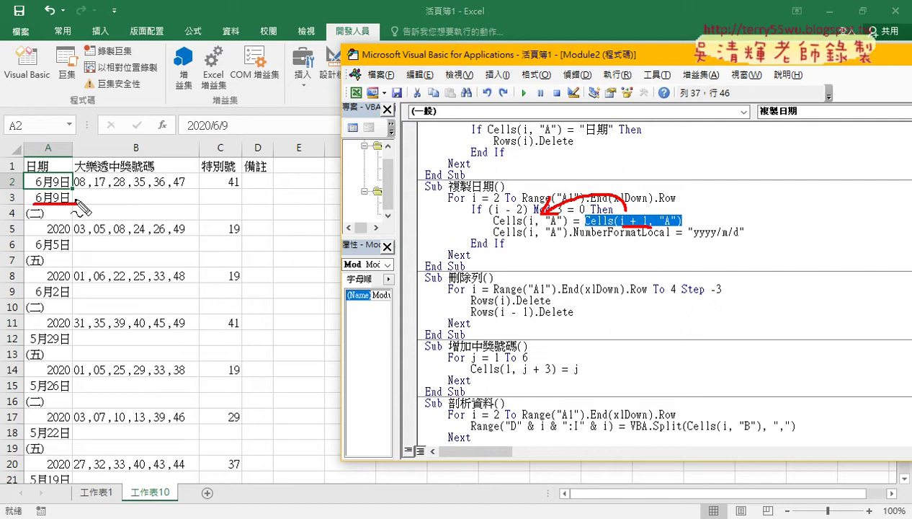
{"action": "mouse_move", "coordinate": [101, 199]}
{"action": "left_mouse_down"}
{"action": "mouse_move", "coordinate": [75, 185]}
{"action": "mouse_move", "coordinate": [79, 193]}
{"action": "left_mouse_up"}
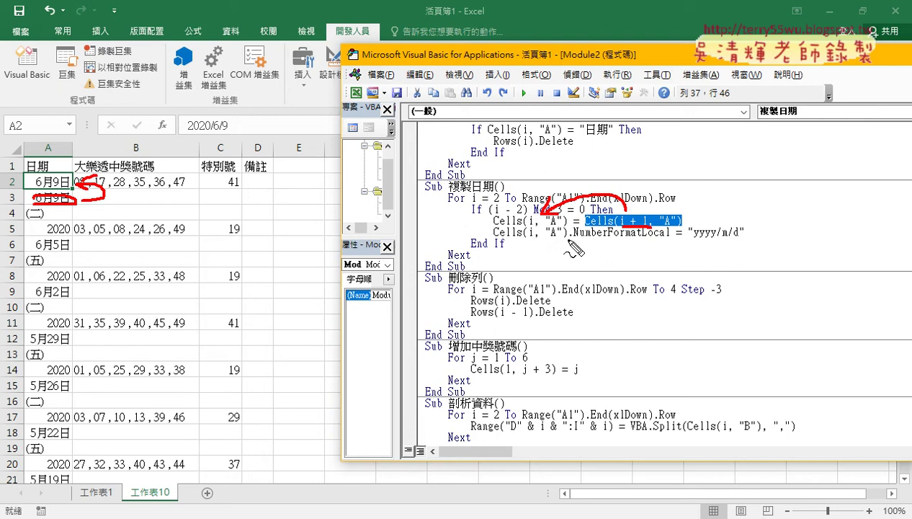
{"action": "left_click_drag", "start_coordinate": [494, 240], "coordinate": [747, 242]}
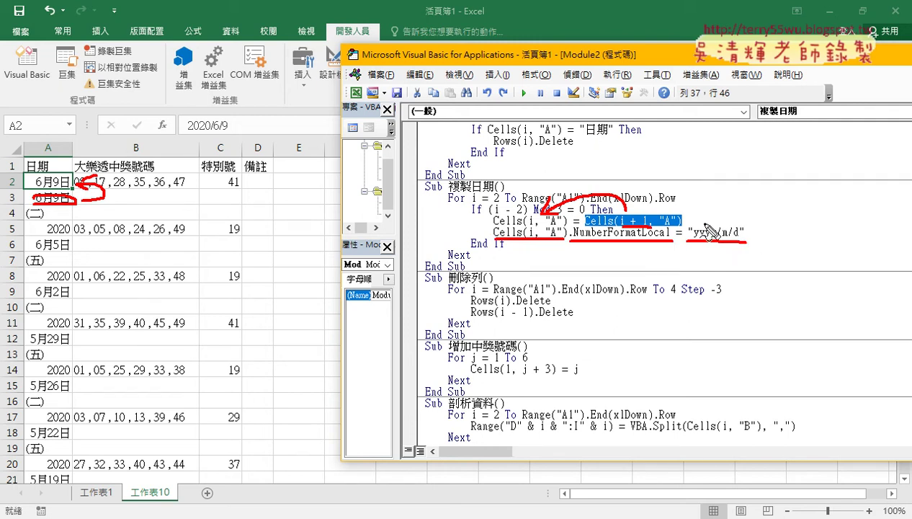
{"action": "key", "text": "Escape"}
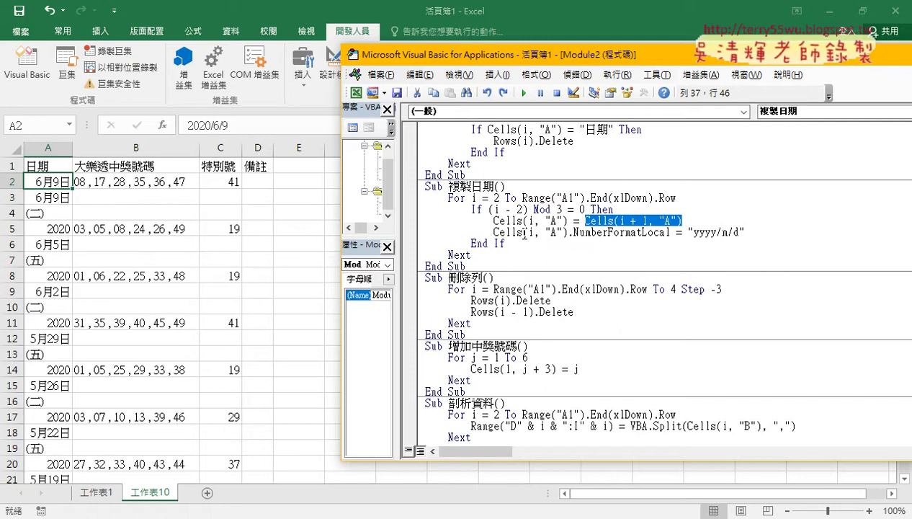
{"action": "left_click_drag", "start_coordinate": [521, 232], "coordinate": [745, 234]}
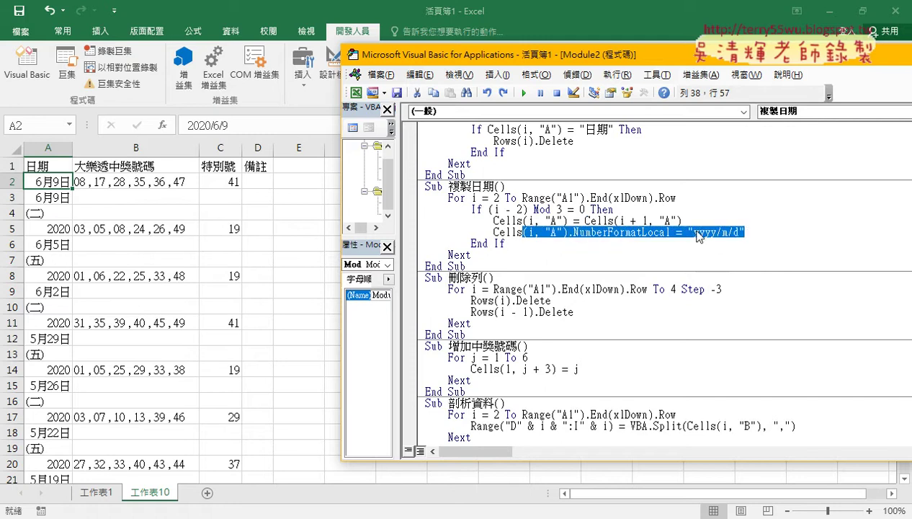
- Rewrite the format line as Cells(i, "A").NumberFormatLocal = "yyyy/m/d"
{"action": "key", "text": "Delete"}
{"action": "type", "text": "."}
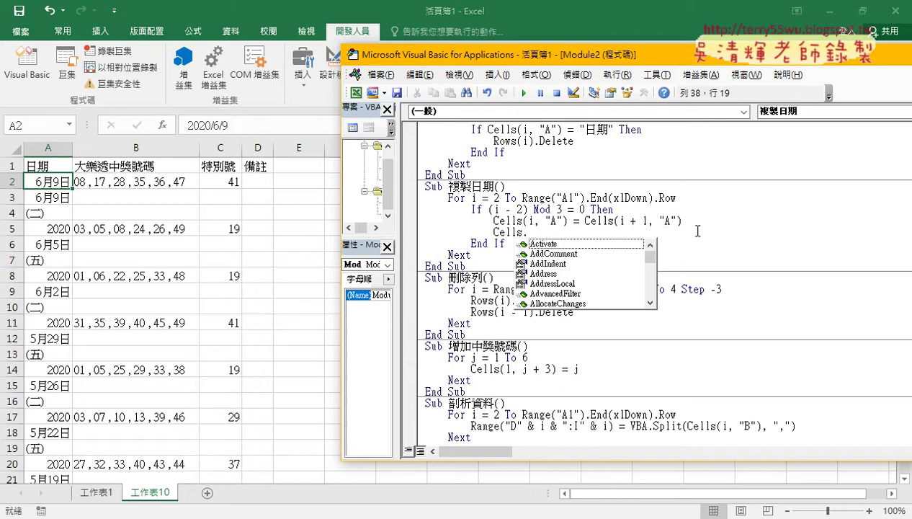
{"action": "type", "text": "N"}
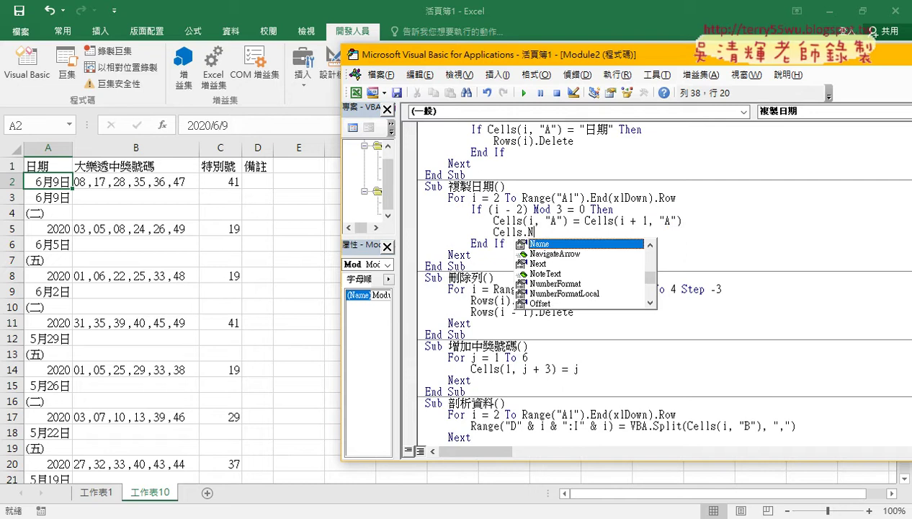
{"action": "key", "text": "Down"}
{"action": "key", "text": "Down"}
{"action": "key", "text": "Down"}
{"action": "key", "text": "Down"}
{"action": "key", "text": "Down"}
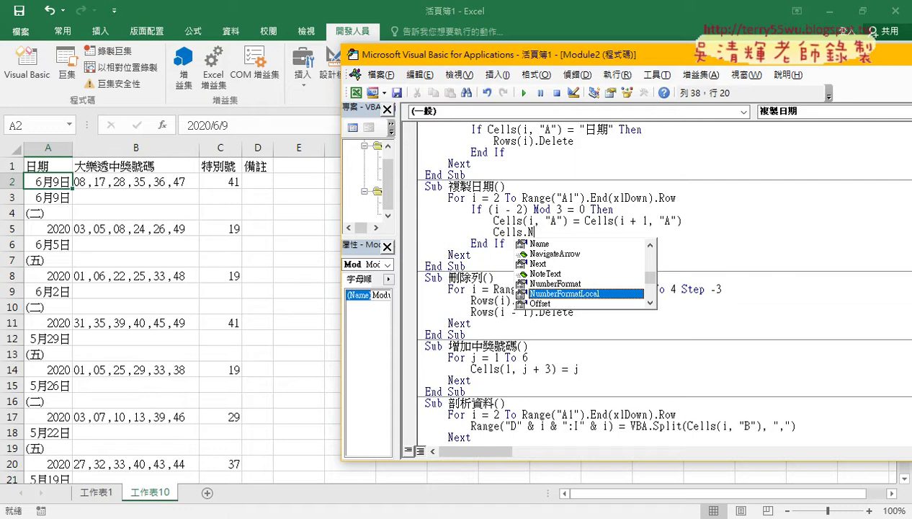
{"action": "type", "text": "="}
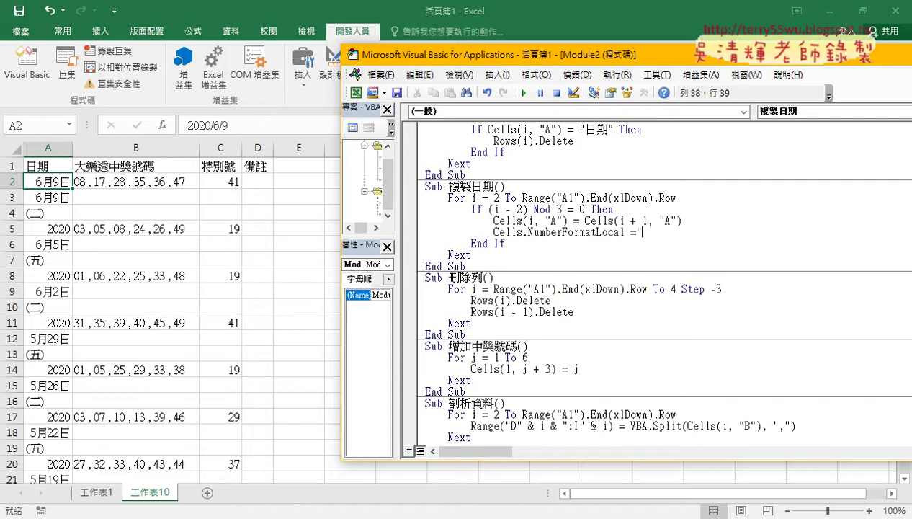
{"action": "type", "text": "\"yy"}
{"action": "type", "text": "yy/m"}
{"action": "type", "text": "/d"}
{"action": "left_click_drag", "start_coordinate": [568, 221], "coordinate": [524, 220]}
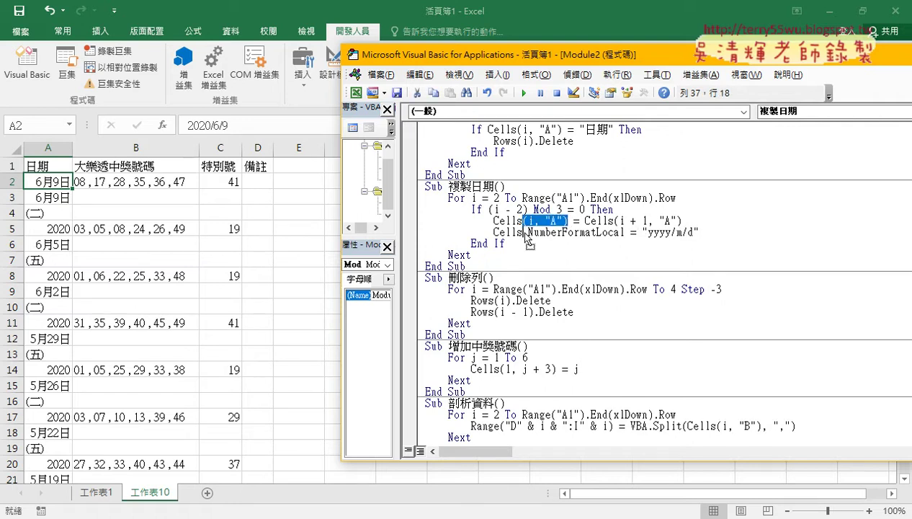
{"action": "left_click_drag", "start_coordinate": [526, 232], "coordinate": [523, 232]}
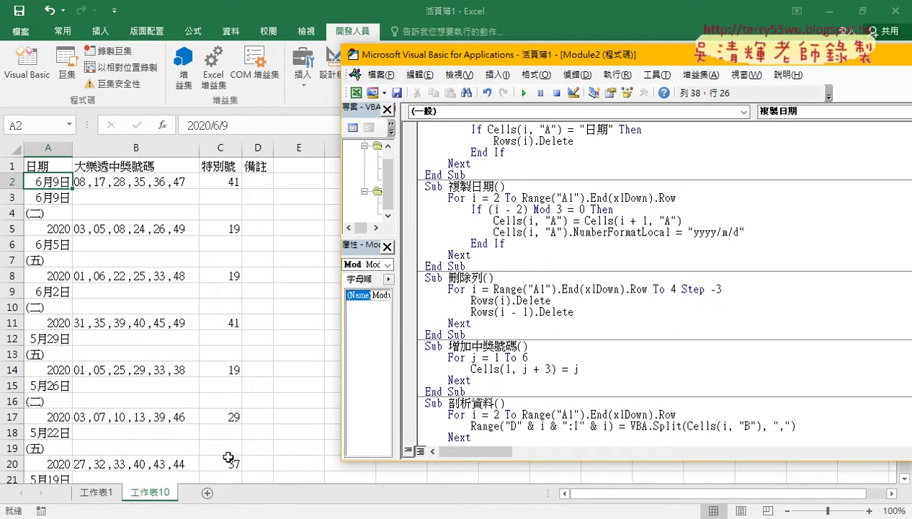
- Select A2, set a breakpoint on the date-copy line, and run 複製日期 until it pauses
{"action": "left_click", "coordinate": [14, 150]}
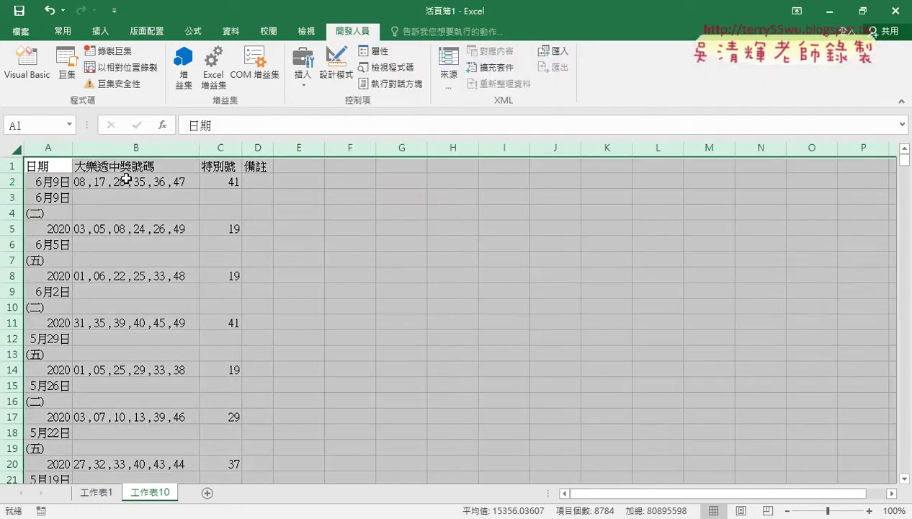
{"action": "left_click", "coordinate": [49, 182]}
{"action": "left_click", "coordinate": [27, 63]}
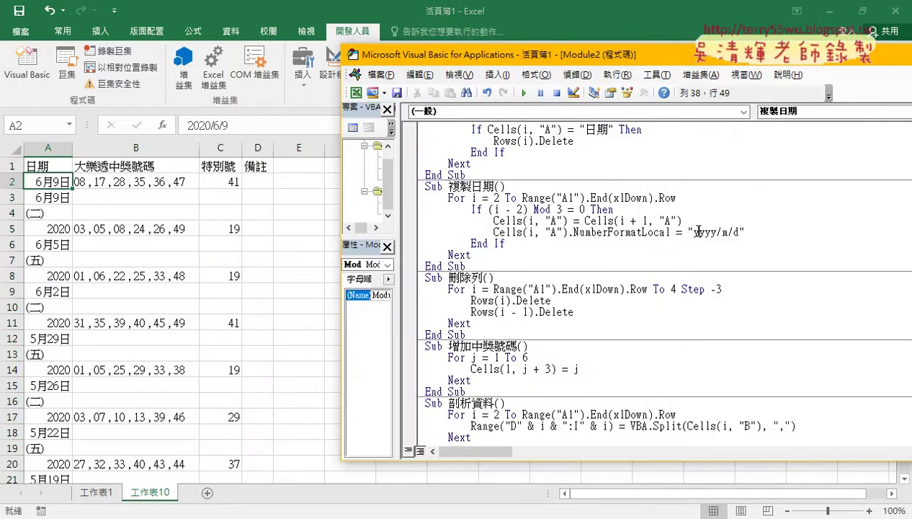
{"action": "left_click", "coordinate": [410, 221]}
{"action": "left_click", "coordinate": [524, 92]}
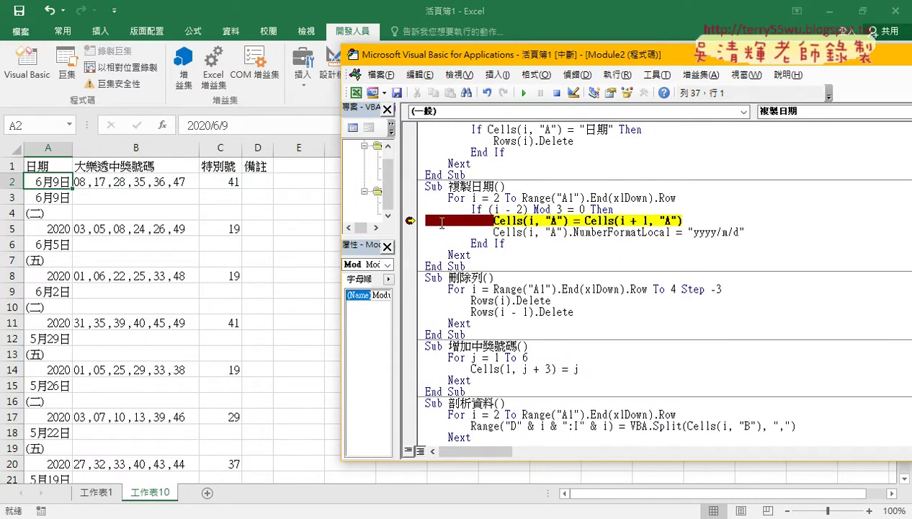
- Undo the earlier A2 change, then step once so A2 receives the raw date 43991
{"action": "left_click", "coordinate": [52, 205]}
{"action": "key", "text": "ctrl+z"}
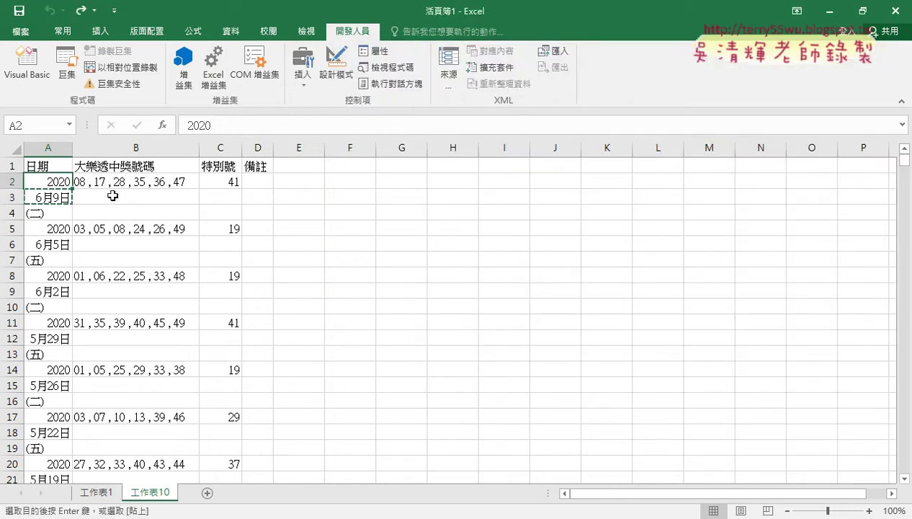
{"action": "left_click", "coordinate": [28, 65]}
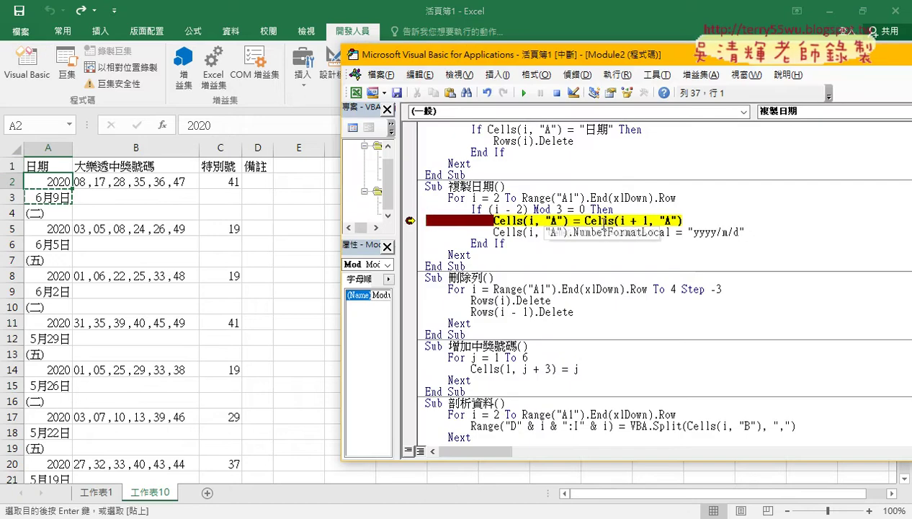
{"action": "mouse_move", "coordinate": [602, 222]}
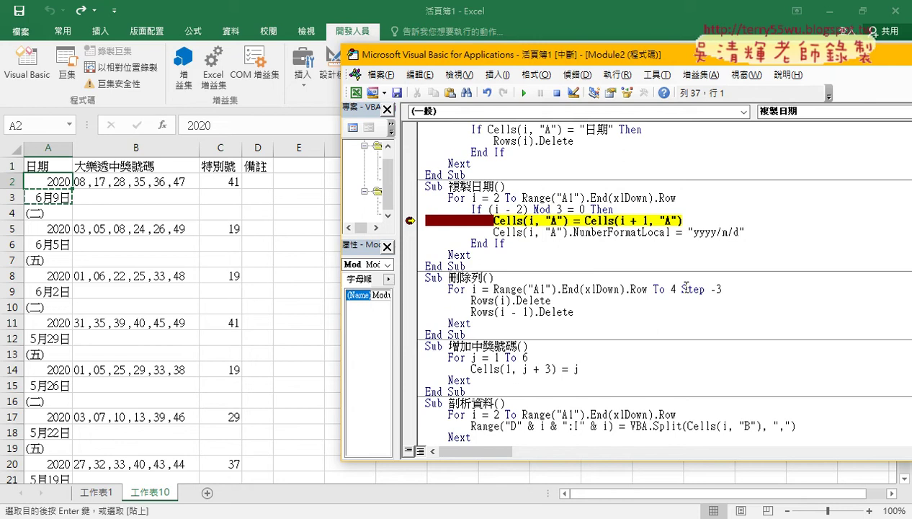
{"action": "key", "text": "F8"}
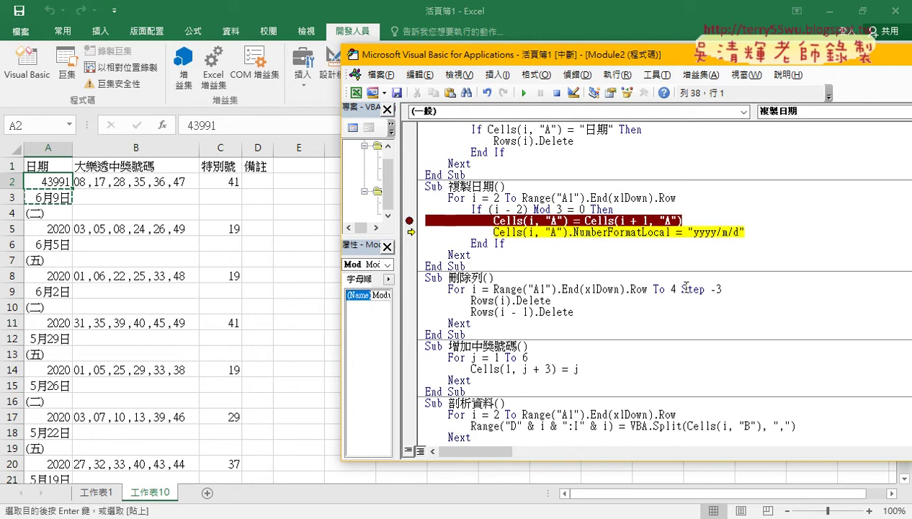
{"action": "left_click_drag", "start_coordinate": [585, 221], "coordinate": [679, 220]}
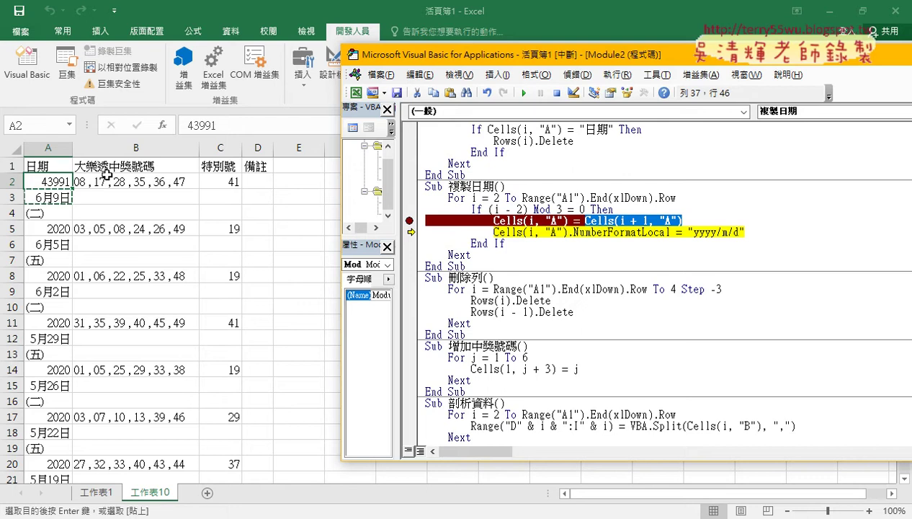
- Check A2's number format in Format Cells and cancel without changes
{"action": "key", "text": "alt+F11"}
{"action": "right_click", "coordinate": [56, 180]}
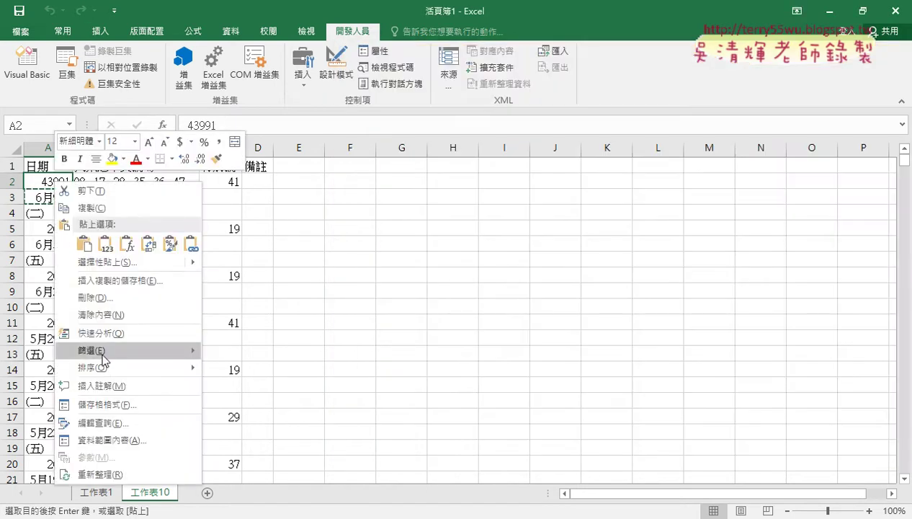
{"action": "left_click", "coordinate": [101, 405]}
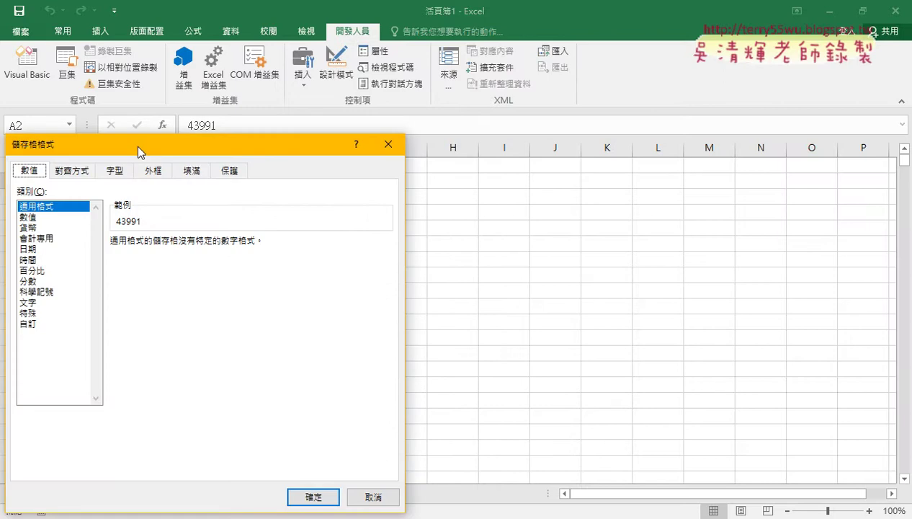
{"action": "left_click_drag", "start_coordinate": [137, 145], "coordinate": [304, 117]}
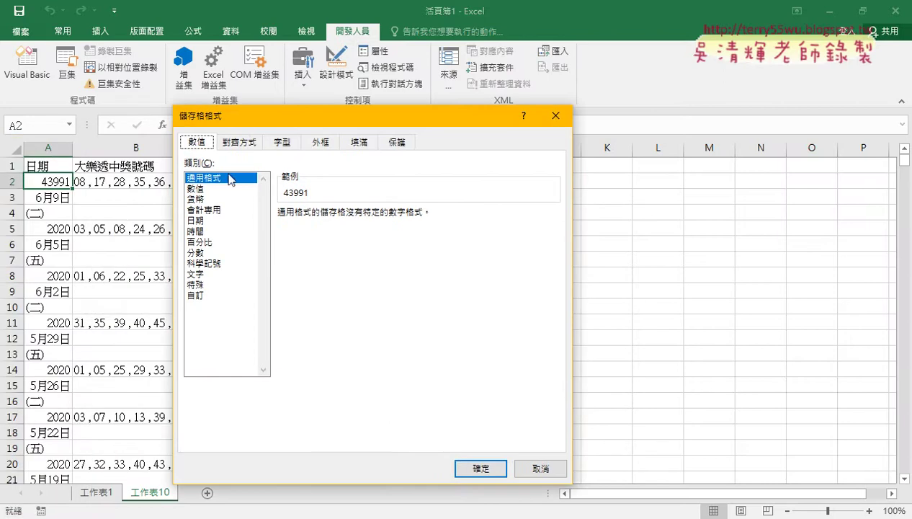
{"action": "left_click", "coordinate": [521, 462]}
- Step through formatting A2 as yyyy/m/d and copying A5, then remove the breakpoint and finish
{"action": "left_click", "coordinate": [27, 65]}
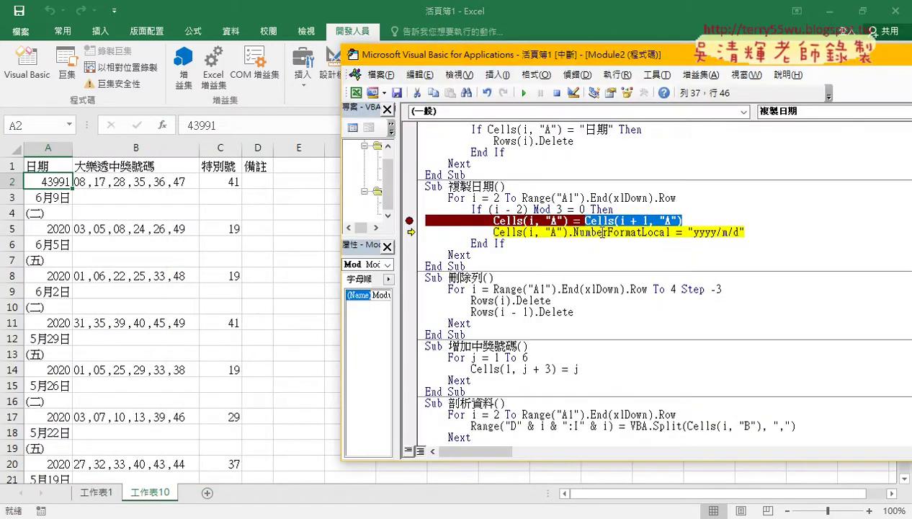
{"action": "left_click_drag", "start_coordinate": [747, 233], "coordinate": [690, 233]}
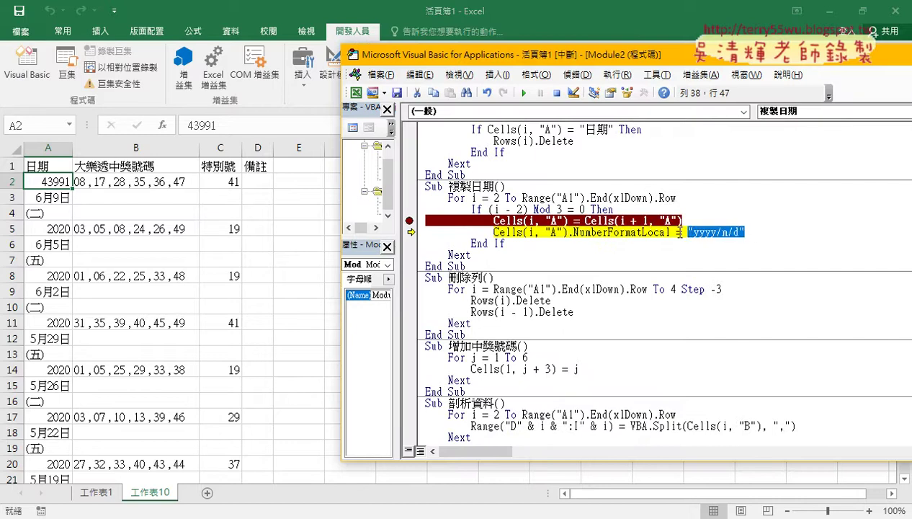
{"action": "key", "text": "F8"}
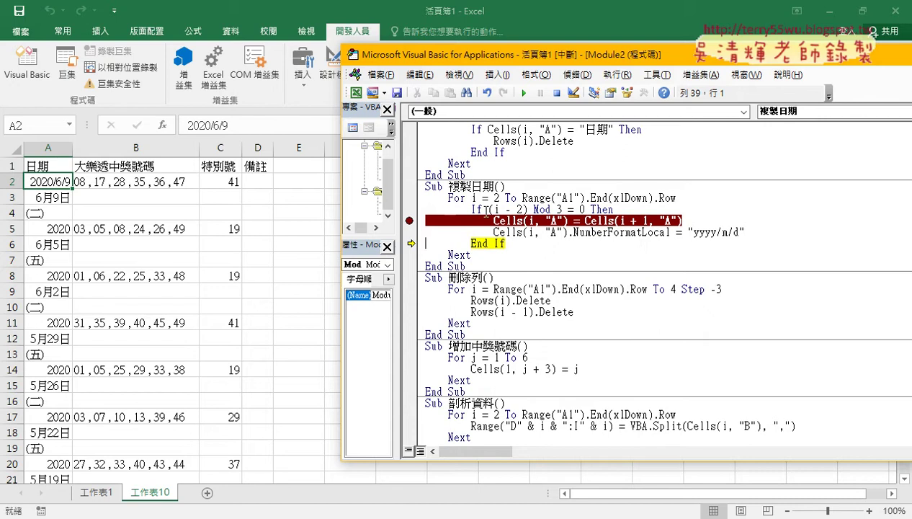
{"action": "key", "text": "F8"}
{"action": "key", "text": "F8"}
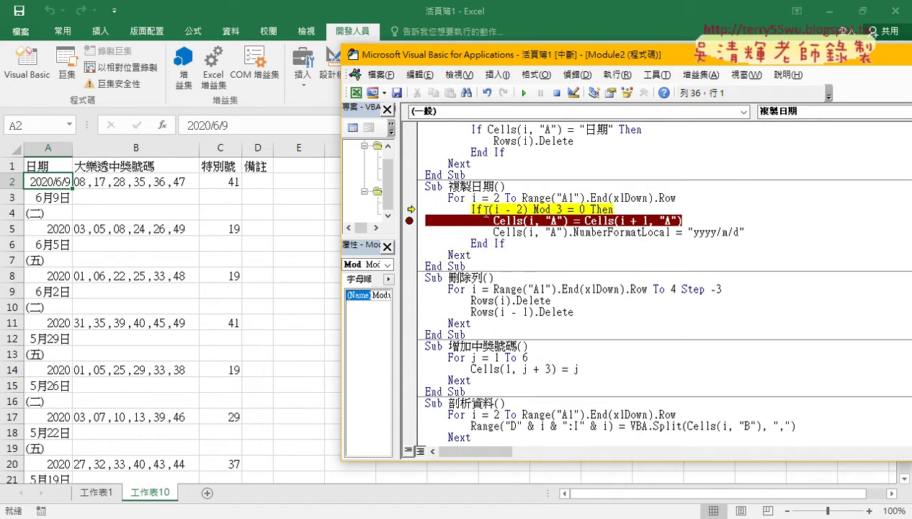
{"action": "key", "text": "F8"}
{"action": "key", "text": "F8"}
{"action": "key", "text": "F8"}
{"action": "key", "text": "F8"}
{"action": "key", "text": "F8"}
{"action": "key", "text": "F8"}
{"action": "key", "text": "F8"}
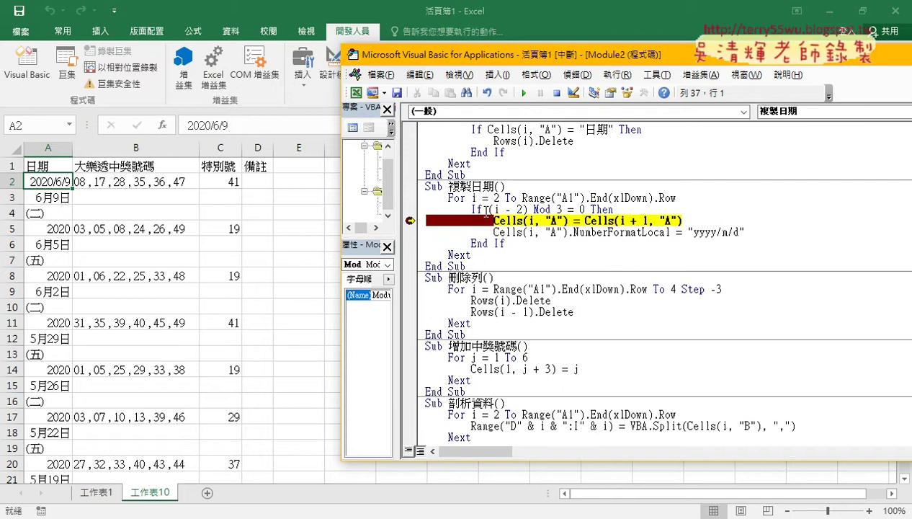
{"action": "mouse_move", "coordinate": [498, 210]}
{"action": "key", "text": "F8"}
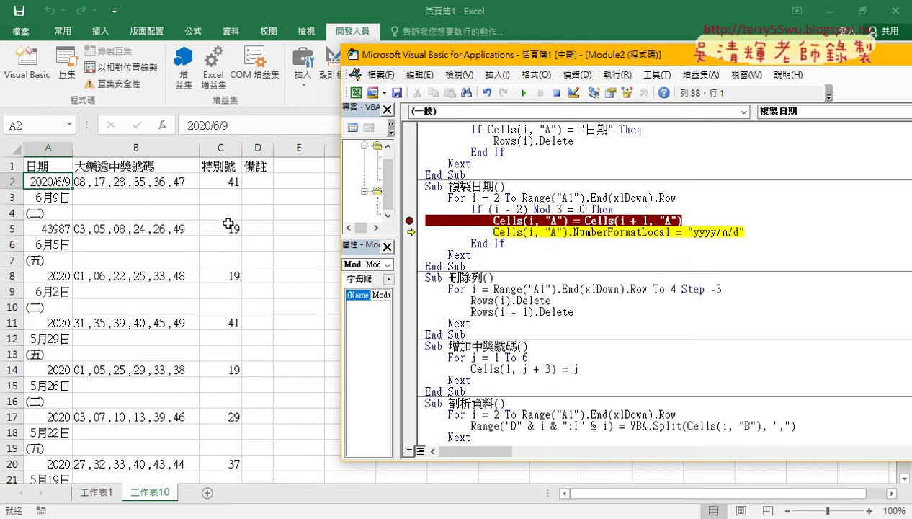
{"action": "key", "text": "F8"}
{"action": "key", "text": "F8"}
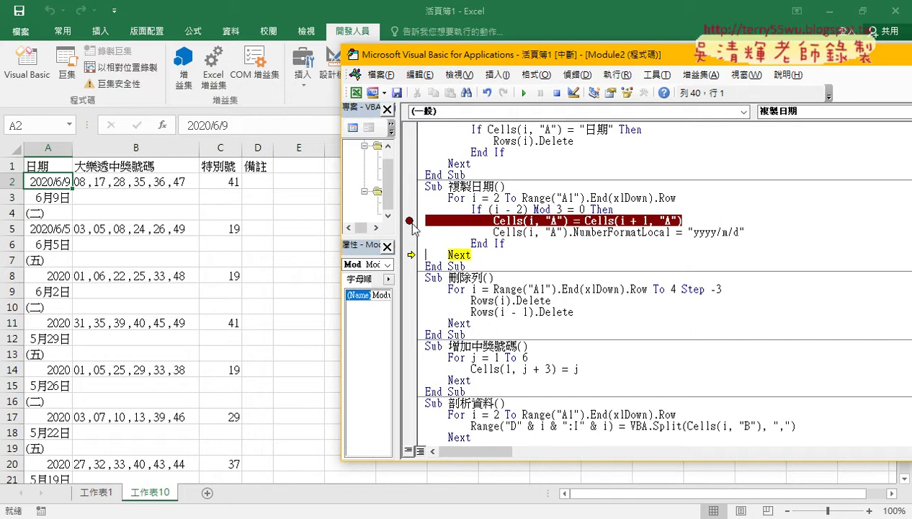
{"action": "left_click", "coordinate": [409, 220]}
{"action": "left_click", "coordinate": [524, 92]}
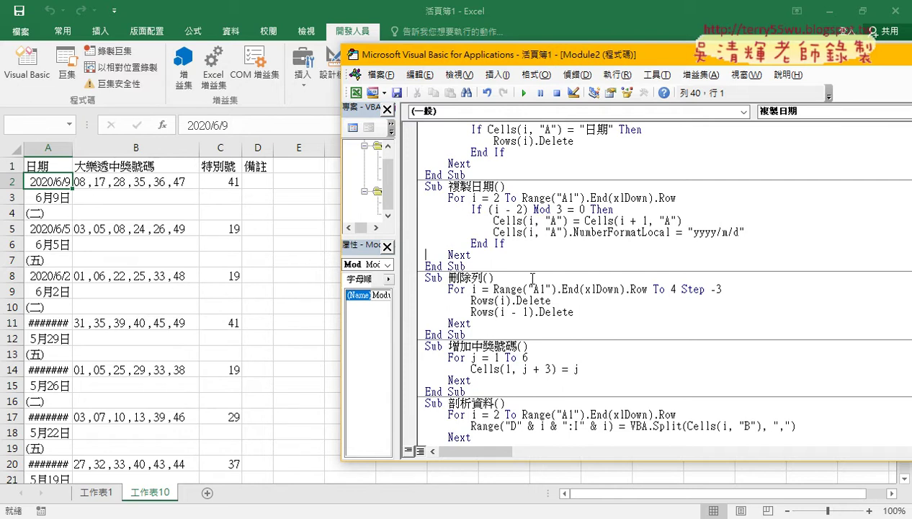
{"action": "left_click", "coordinate": [518, 303]}
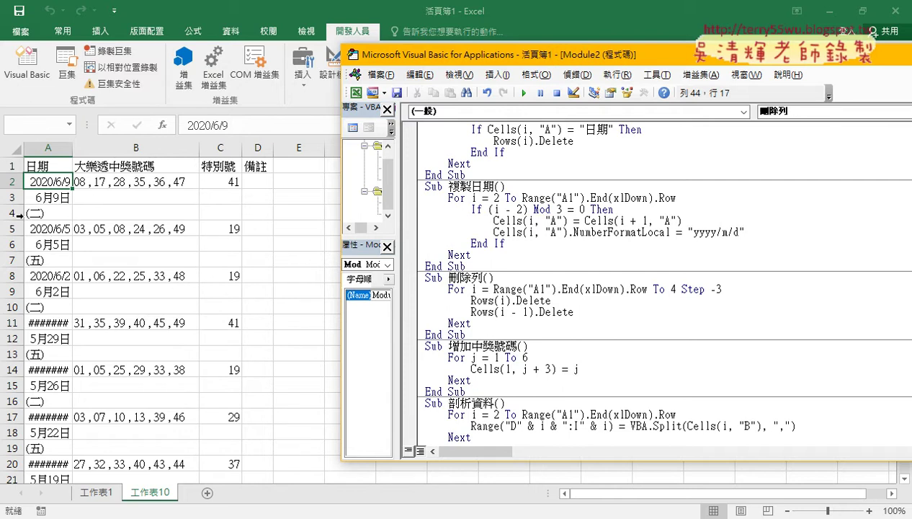
{"action": "left_click_drag", "start_coordinate": [13, 214], "coordinate": [13, 197]}
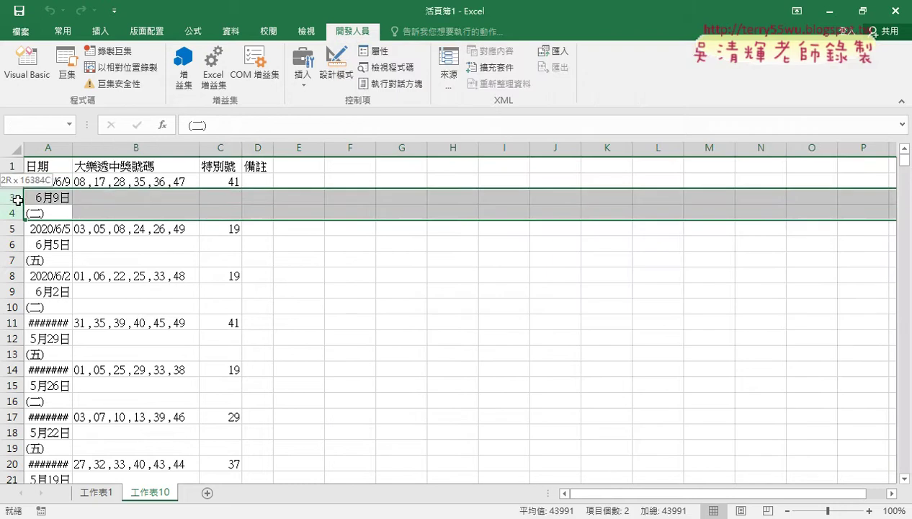
{"action": "left_click_drag", "start_coordinate": [6, 260], "coordinate": [8, 245]}
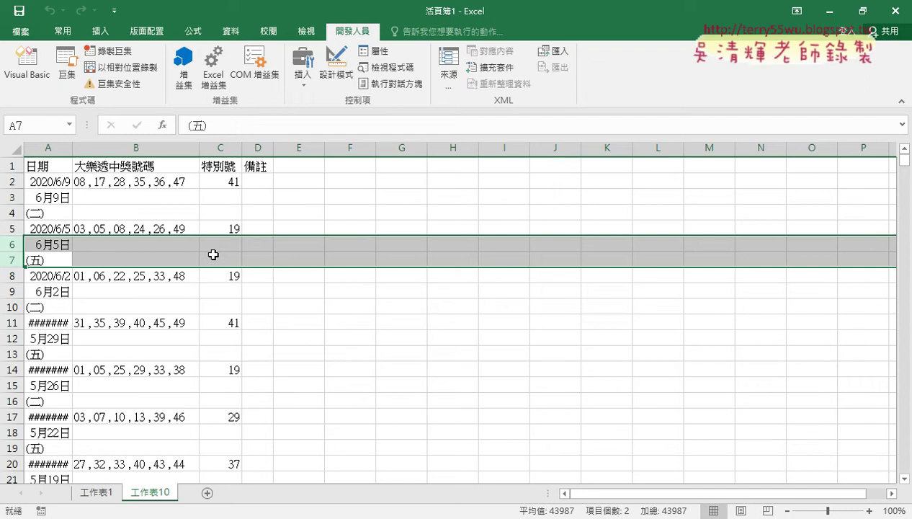
{"action": "left_click_drag", "start_coordinate": [13, 213], "coordinate": [16, 200]}
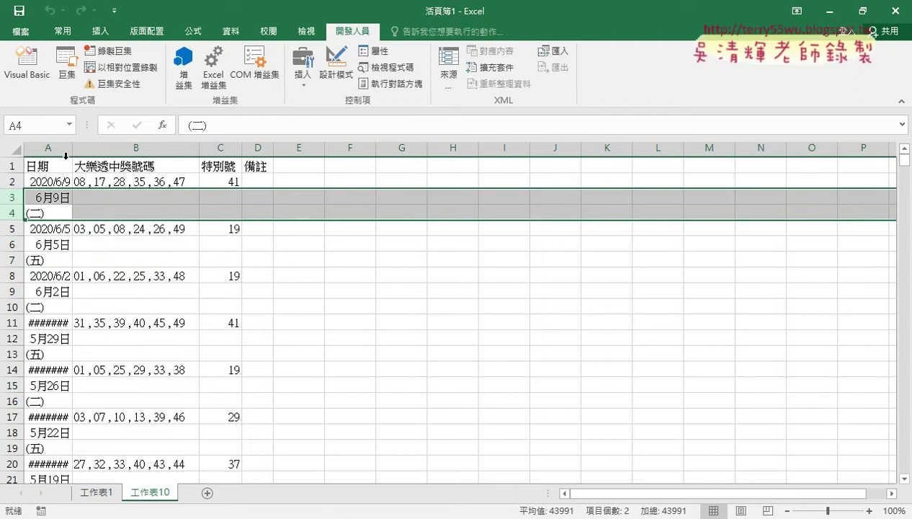
{"action": "left_click", "coordinate": [27, 64]}
{"action": "scroll", "coordinate": [447, 291], "scroll_direction": "down", "scroll_amount": 2}
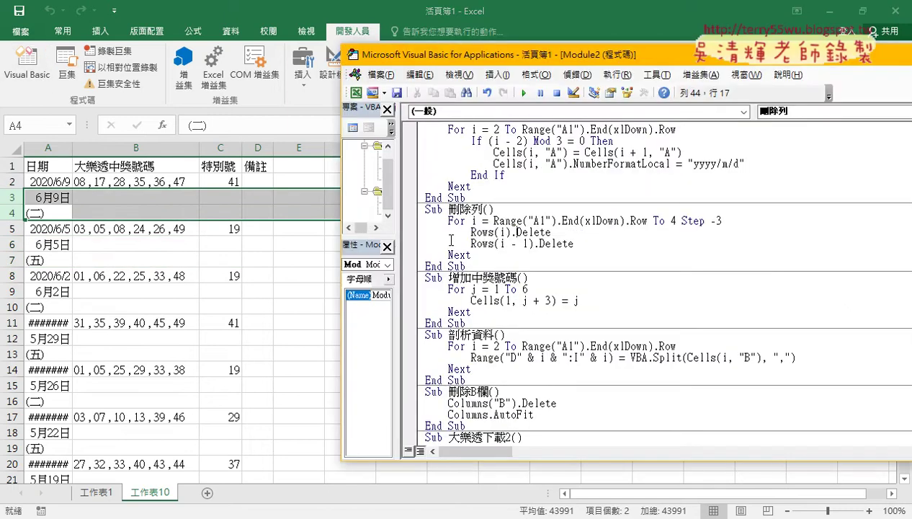
- Highlight the last-row, Rows(i) and i - 1 expressions in the 刪除列 loop, then select A2
{"action": "left_click_drag", "start_coordinate": [494, 220], "coordinate": [650, 222]}
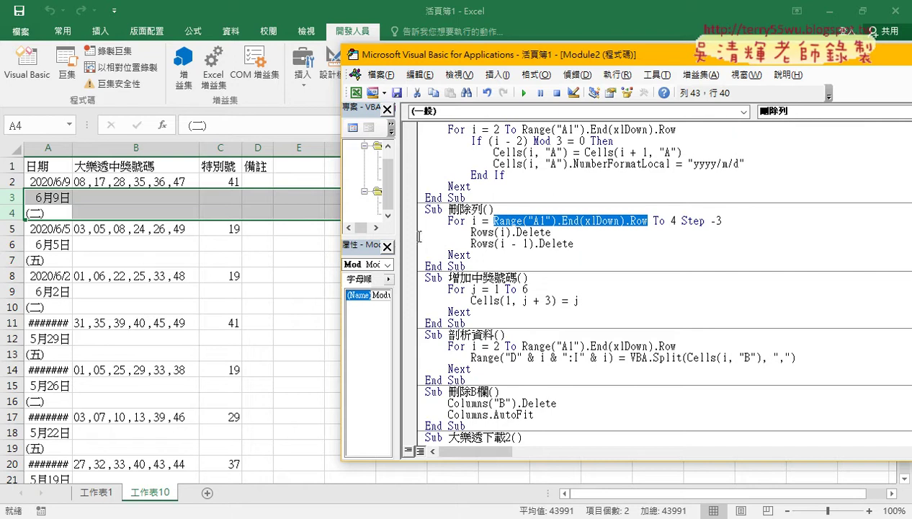
{"action": "left_click", "coordinate": [507, 232]}
{"action": "double_click", "coordinate": [503, 232]}
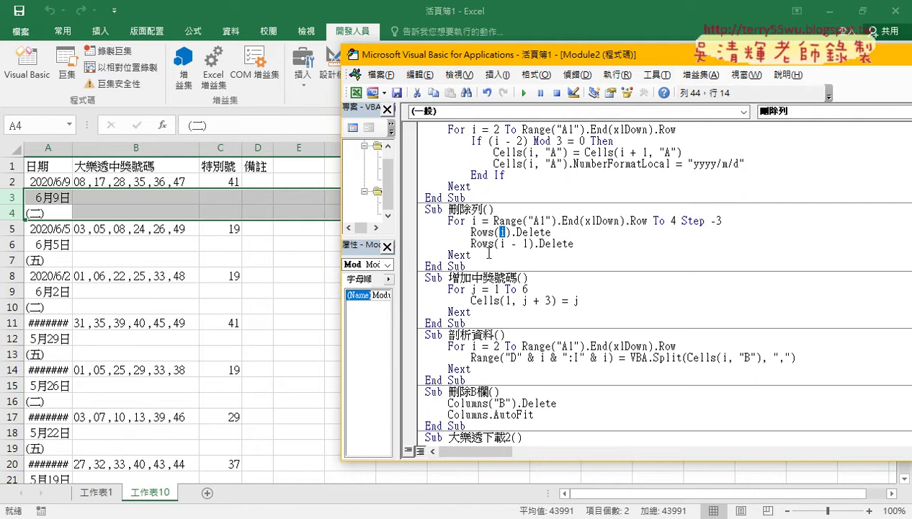
{"action": "left_click_drag", "start_coordinate": [531, 244], "coordinate": [497, 244]}
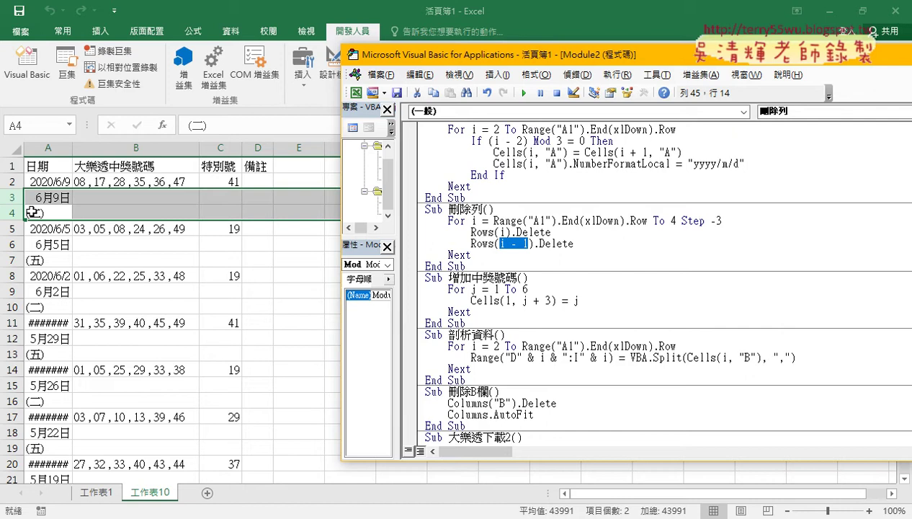
{"action": "left_click", "coordinate": [575, 233]}
{"action": "left_click", "coordinate": [48, 181]}
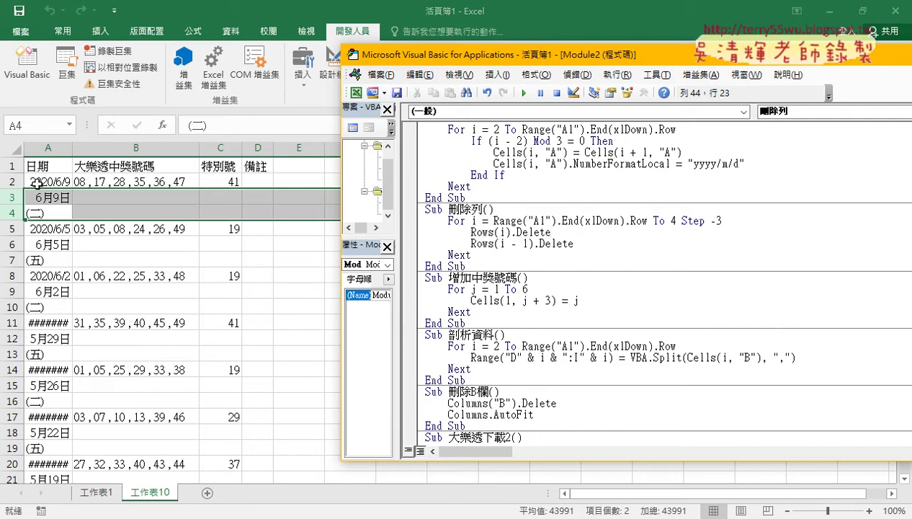
{"action": "key", "text": "ctrl+Down"}
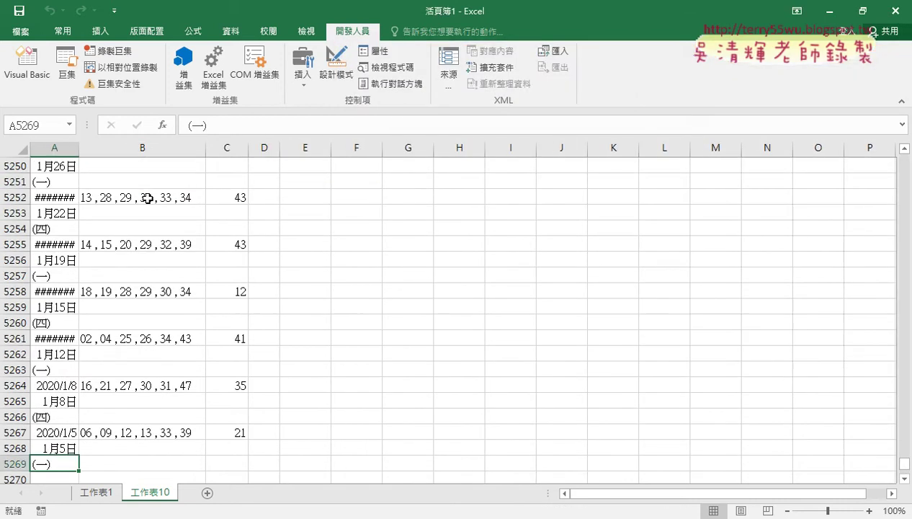
{"action": "left_click", "coordinate": [28, 63]}
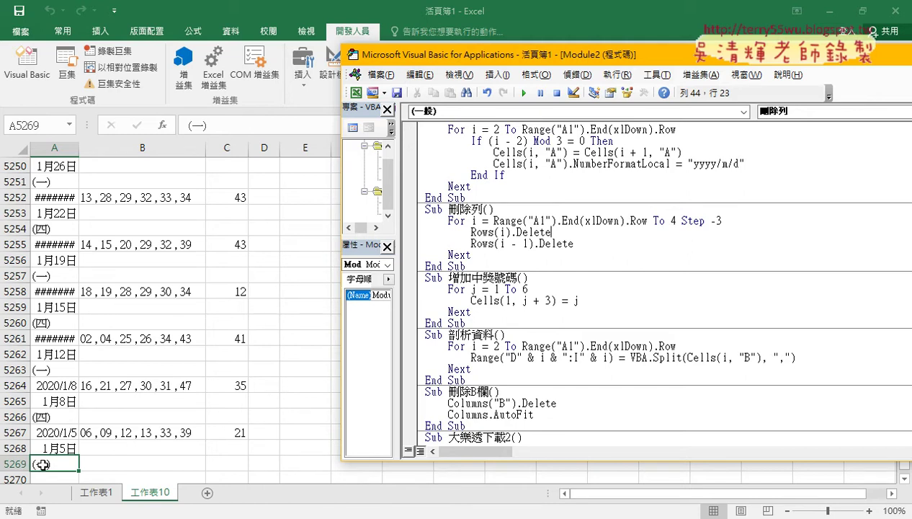
{"action": "left_click_drag", "start_coordinate": [574, 243], "coordinate": [470, 245]}
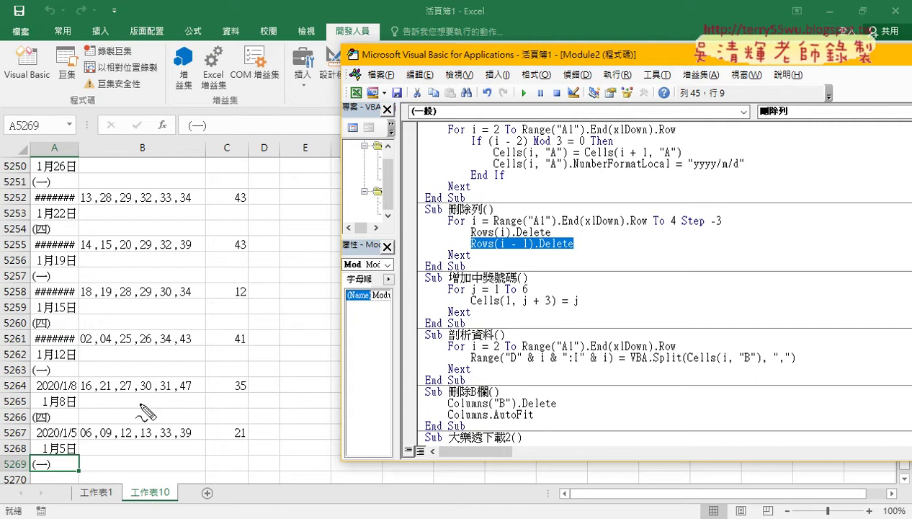
{"action": "left_click_drag", "start_coordinate": [85, 427], "coordinate": [11, 429]}
{"action": "mouse_move", "coordinate": [62, 473]}
{"action": "left_mouse_down"}
{"action": "mouse_move", "coordinate": [43, 473]}
{"action": "mouse_move", "coordinate": [75, 442]}
{"action": "left_mouse_up"}
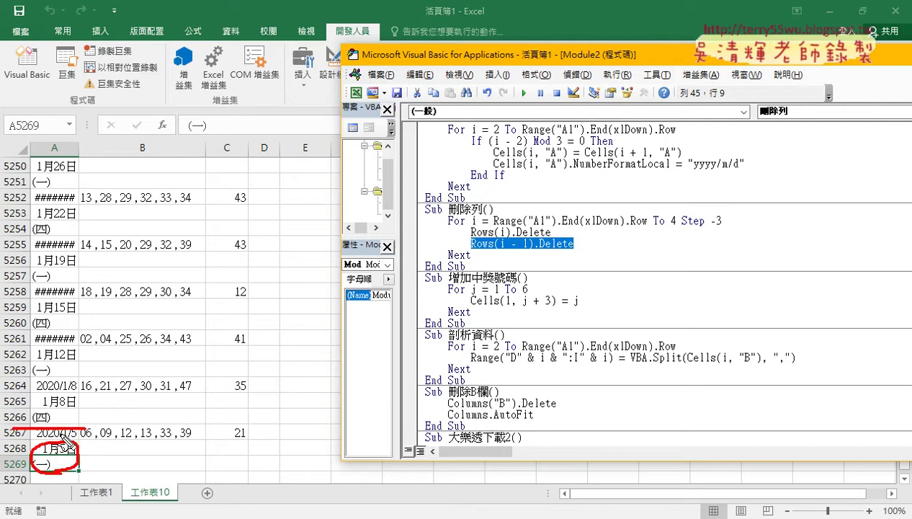
{"action": "mouse_move", "coordinate": [63, 425]}
{"action": "left_mouse_down"}
{"action": "mouse_move", "coordinate": [44, 400]}
{"action": "mouse_move", "coordinate": [58, 424]}
{"action": "left_mouse_up"}
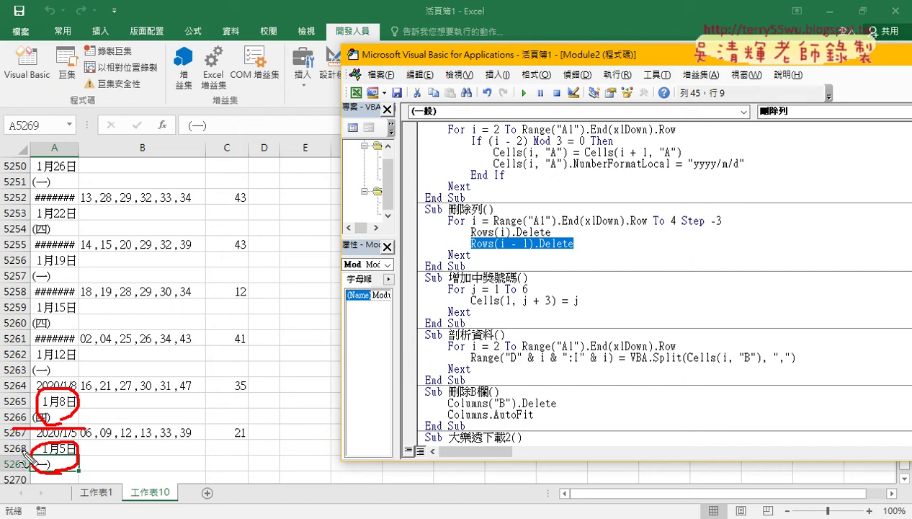
{"action": "left_click_drag", "start_coordinate": [11, 377], "coordinate": [92, 375]}
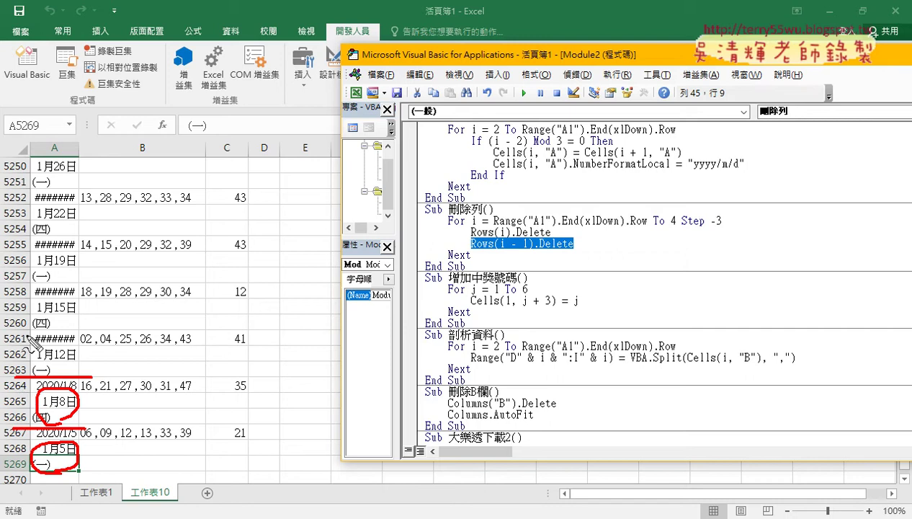
{"action": "left_click_drag", "start_coordinate": [24, 335], "coordinate": [60, 334]}
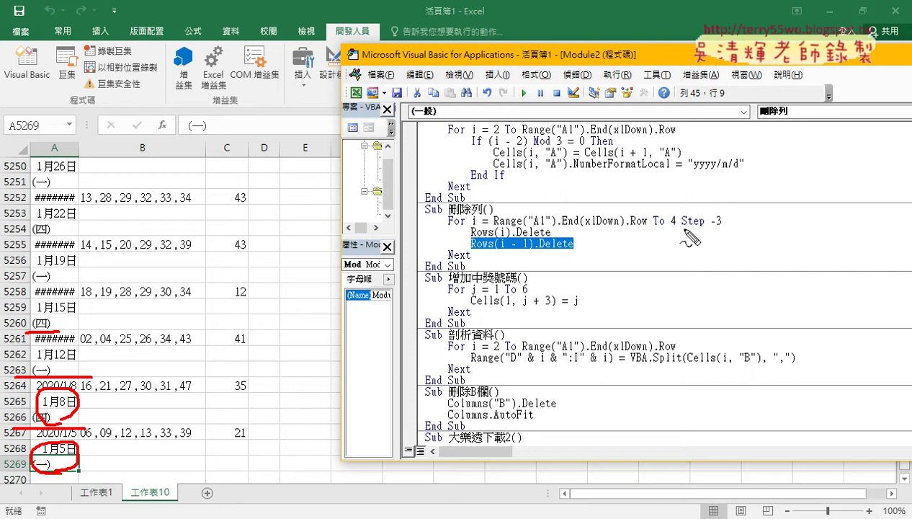
{"action": "left_click_drag", "start_coordinate": [681, 228], "coordinate": [721, 229]}
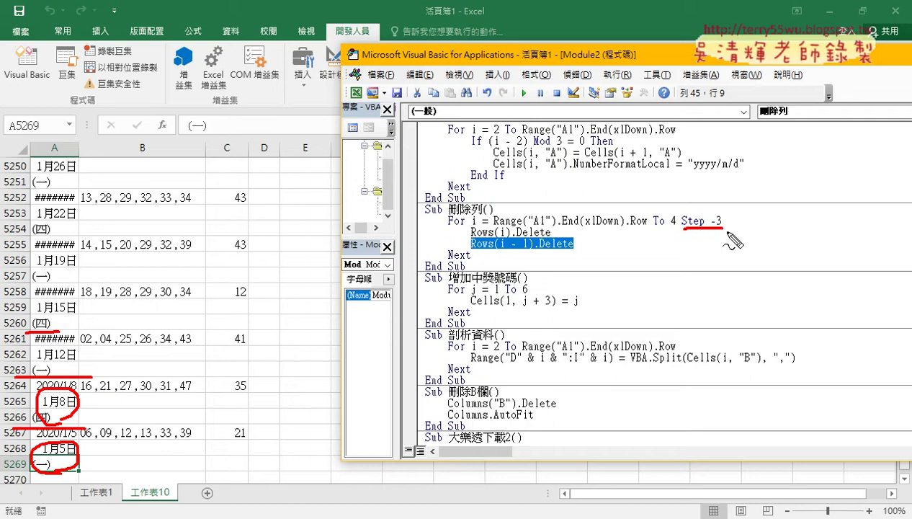
{"action": "key", "text": "Escape"}
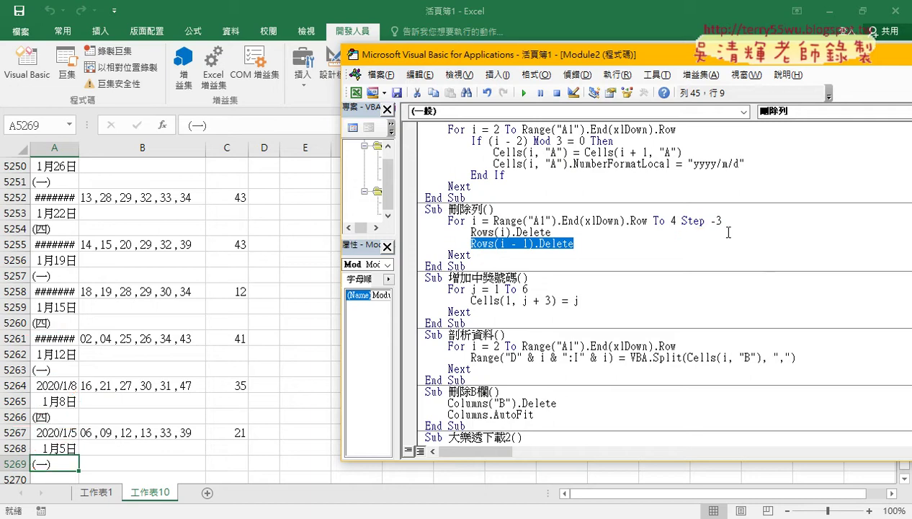
- Break on Rows(i).Delete, run 刪除列, step through deleting rows 5268–5266, then remove the breakpoint
{"action": "left_click", "coordinate": [410, 232]}
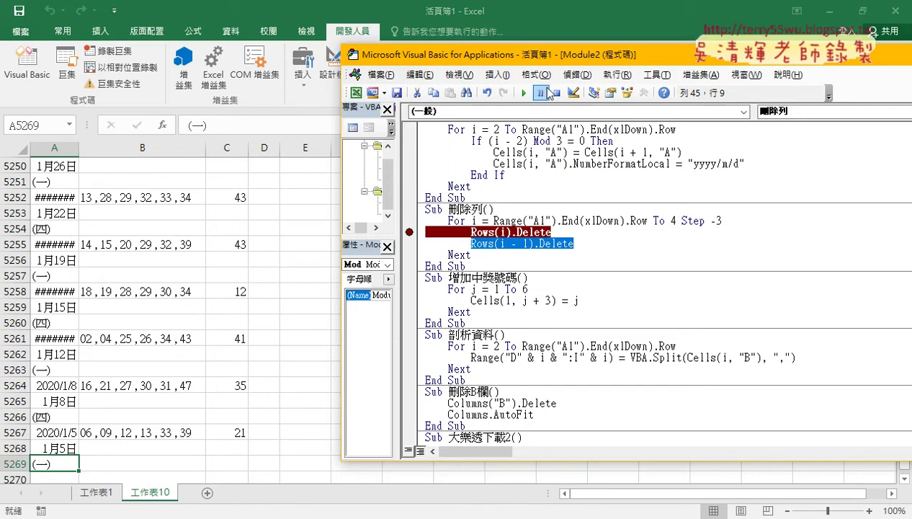
{"action": "left_click", "coordinate": [524, 93]}
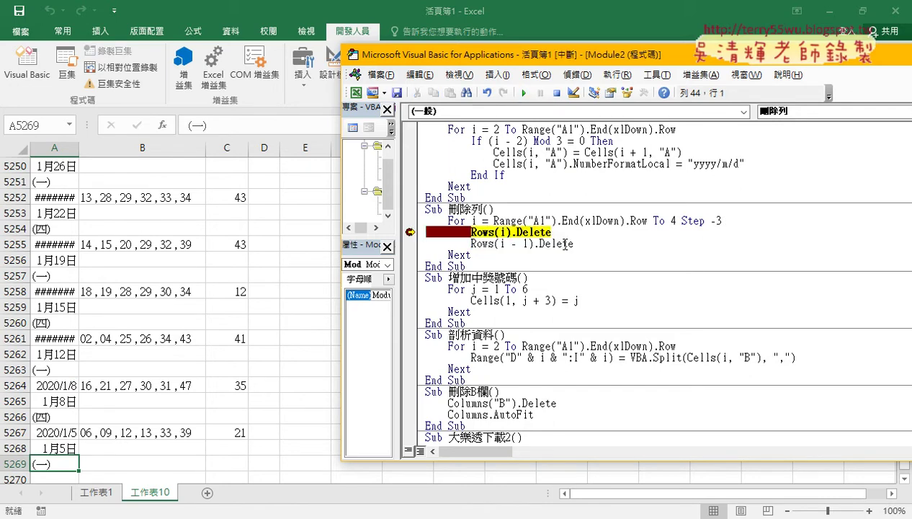
{"action": "mouse_move", "coordinate": [503, 232]}
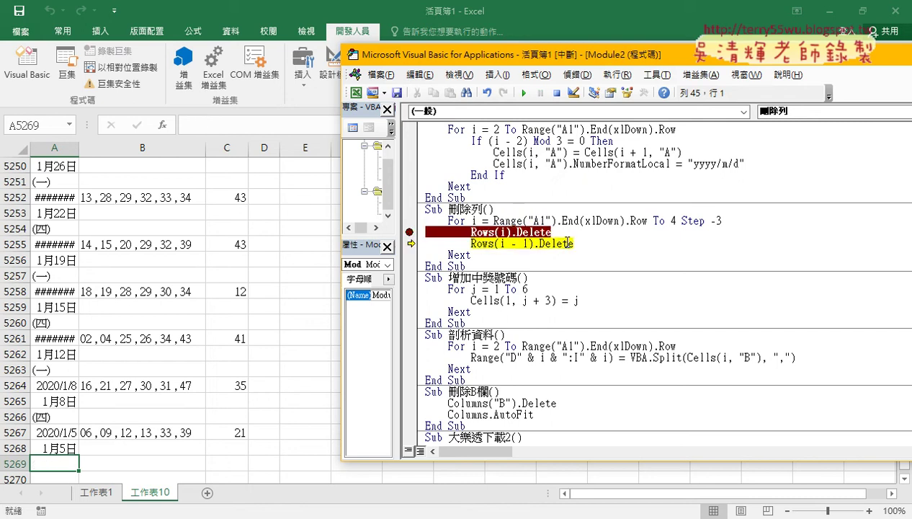
{"action": "key", "text": "F8"}
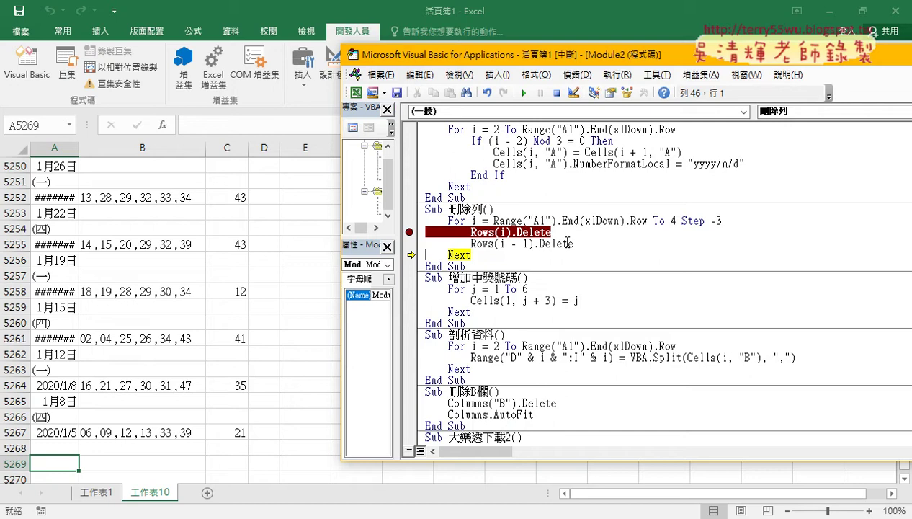
{"action": "key", "text": "F8"}
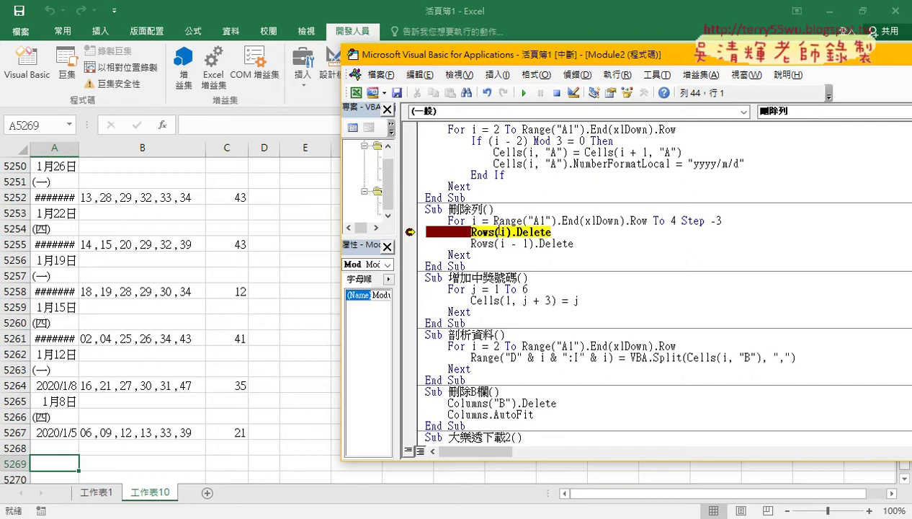
{"action": "left_click", "coordinate": [499, 231]}
{"action": "key", "text": "F8"}
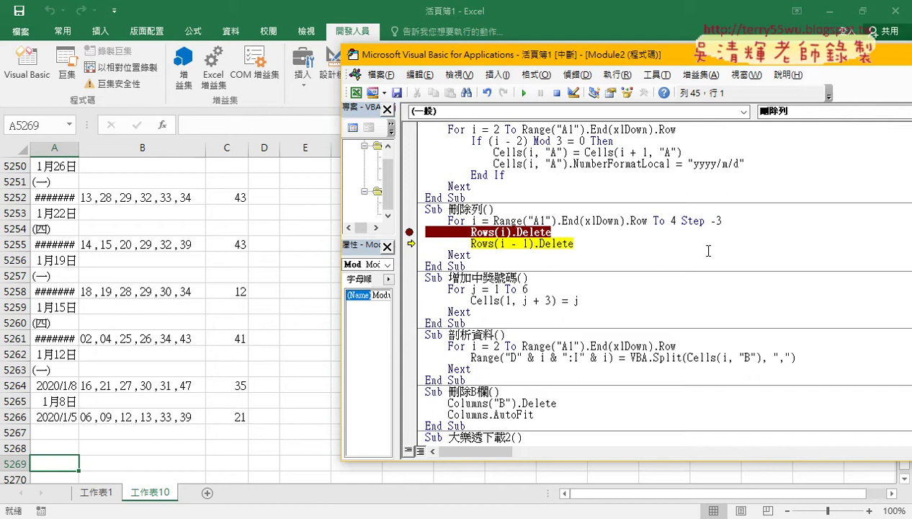
{"action": "key", "text": "F8"}
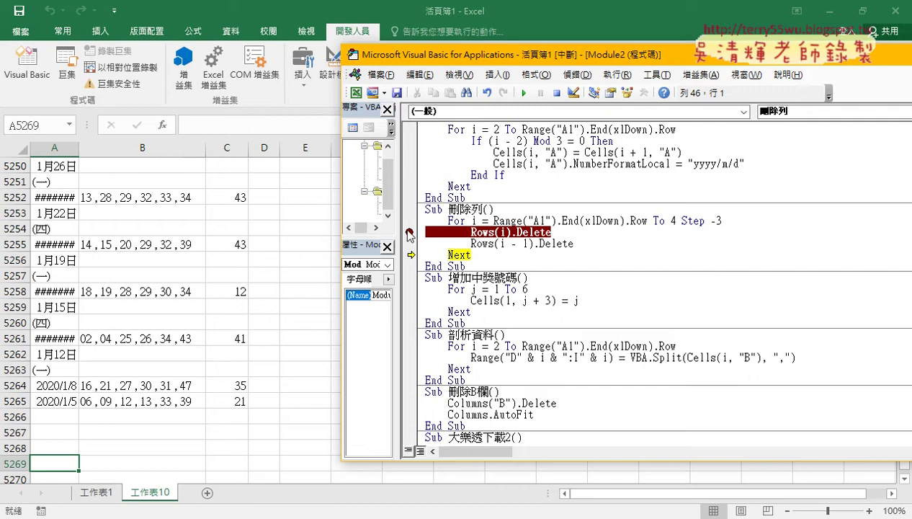
{"action": "left_click", "coordinate": [408, 232]}
- Finish the macro, AutoFit column A so dates like 2020/5/29 show fully, and select the first draw
{"action": "left_click", "coordinate": [524, 93]}
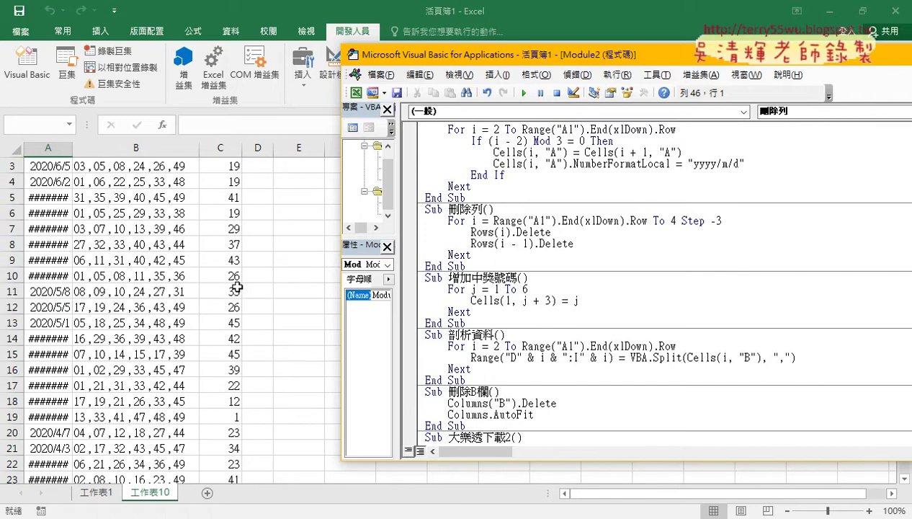
{"action": "left_click", "coordinate": [93, 370]}
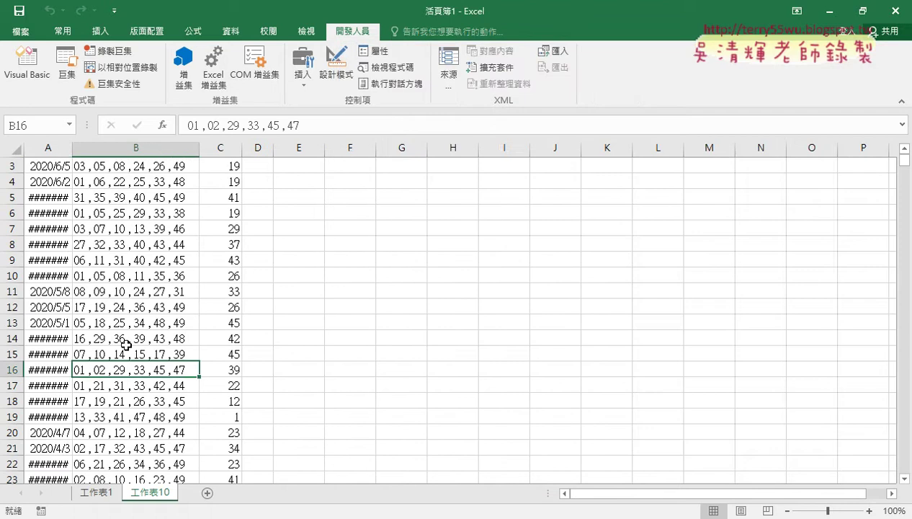
{"action": "double_click", "coordinate": [72, 147]}
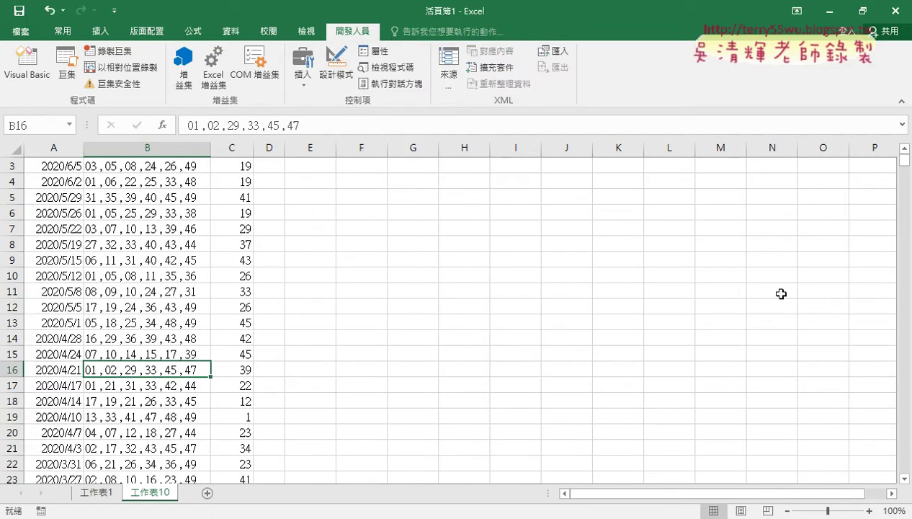
{"action": "left_click", "coordinate": [904, 148]}
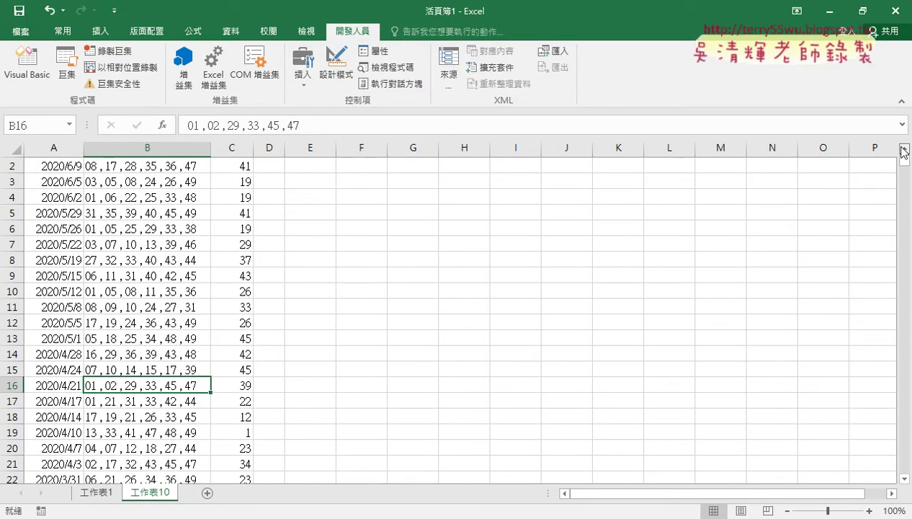
{"action": "left_click", "coordinate": [903, 148]}
{"action": "left_click_drag", "start_coordinate": [59, 181], "coordinate": [249, 181]}
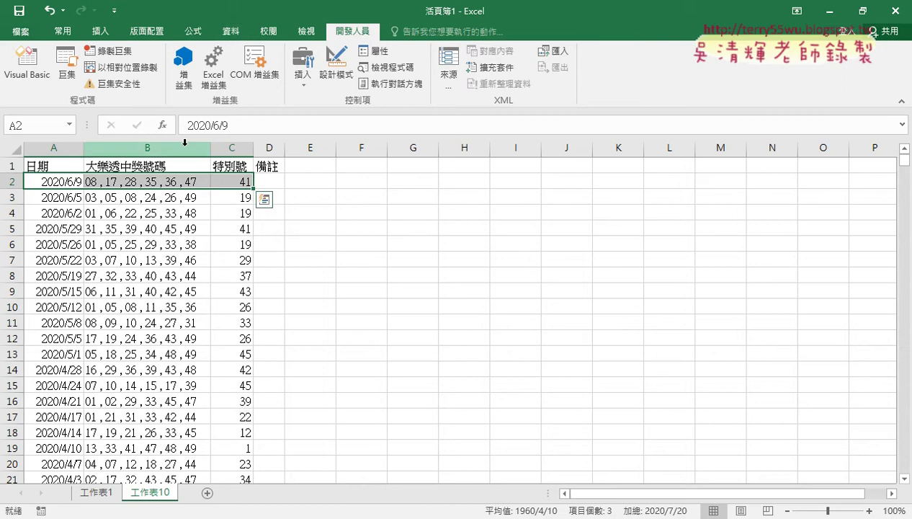
- Replace the 備註 header with the series 1–6 across D1:I1, then bring Chrome forward
{"action": "left_click", "coordinate": [149, 148]}
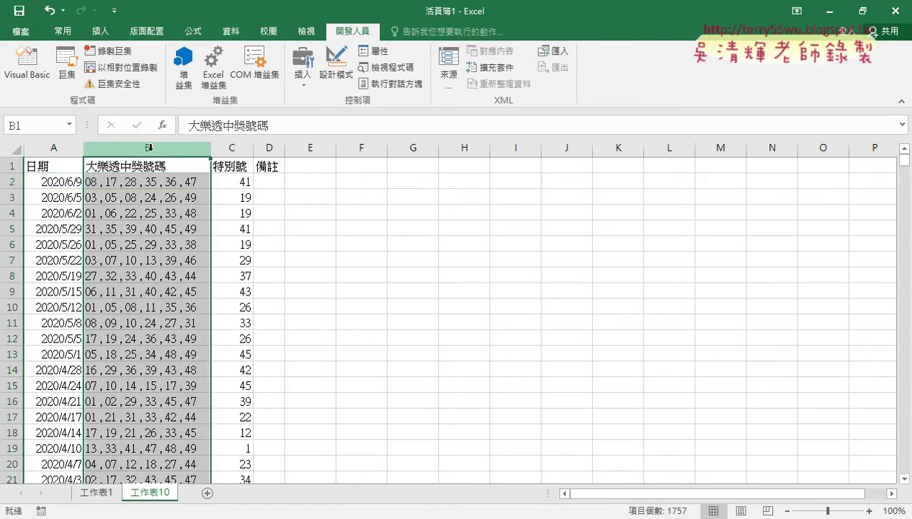
{"action": "left_click", "coordinate": [274, 167]}
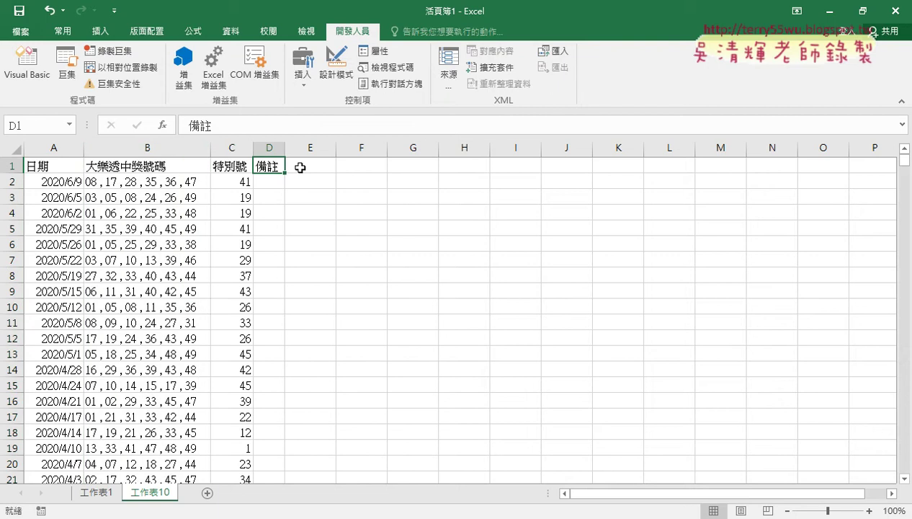
{"action": "type", "text": "1"}
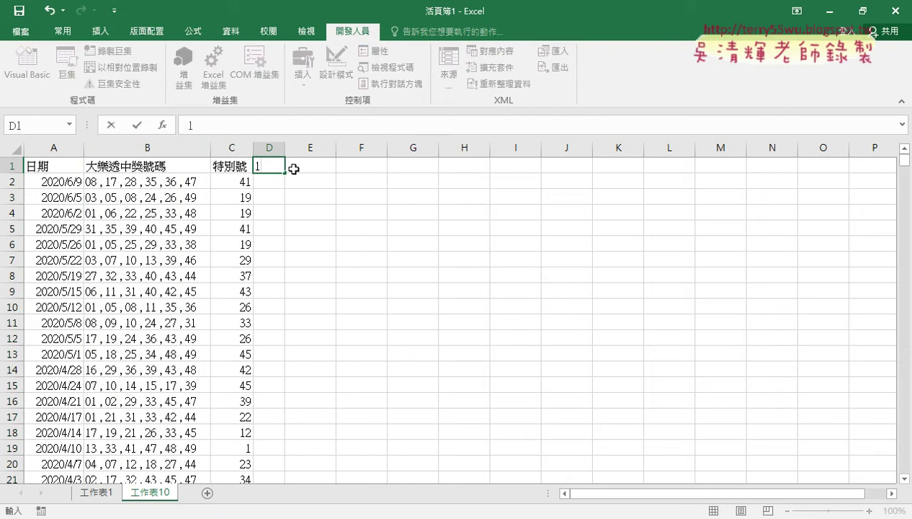
{"action": "left_click_drag", "start_coordinate": [285, 174], "coordinate": [529, 173]}
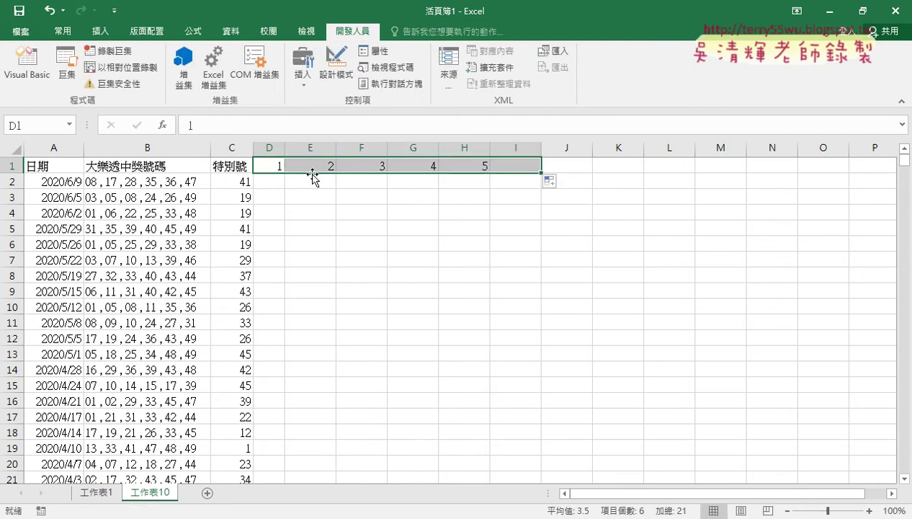
{"action": "left_click", "coordinate": [137, 149]}
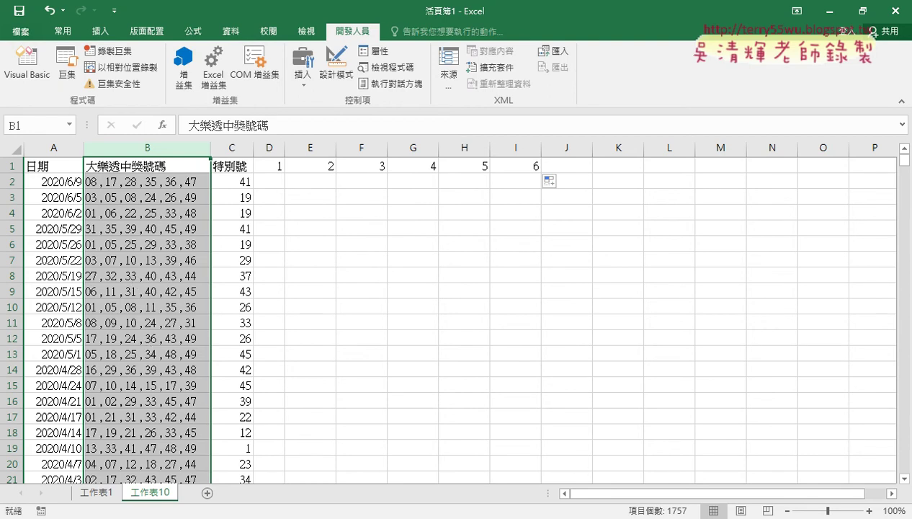
{"action": "left_click", "coordinate": [245, 515]}
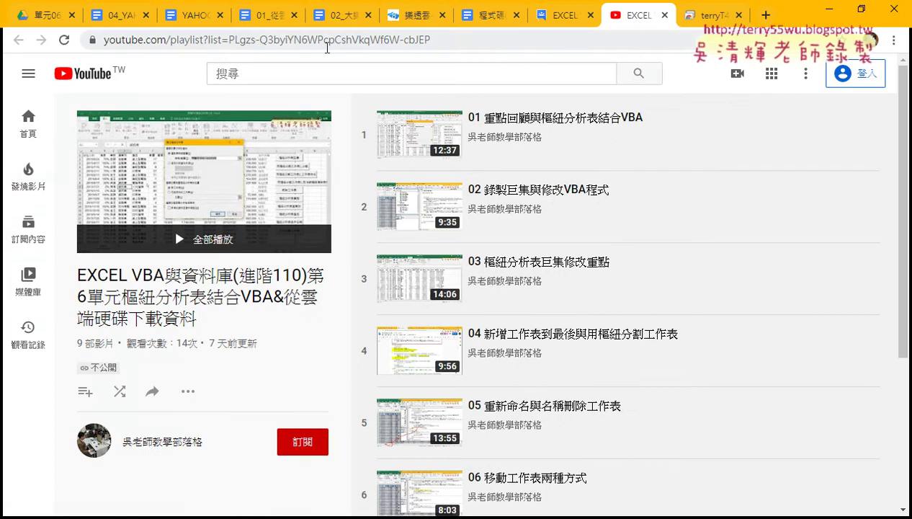
- In the 02_大樂特歷史資料下載 notes, select the 增加中獎號碼, 剖析資料 and 刪除B欄 macro code
{"action": "left_click", "coordinate": [330, 17]}
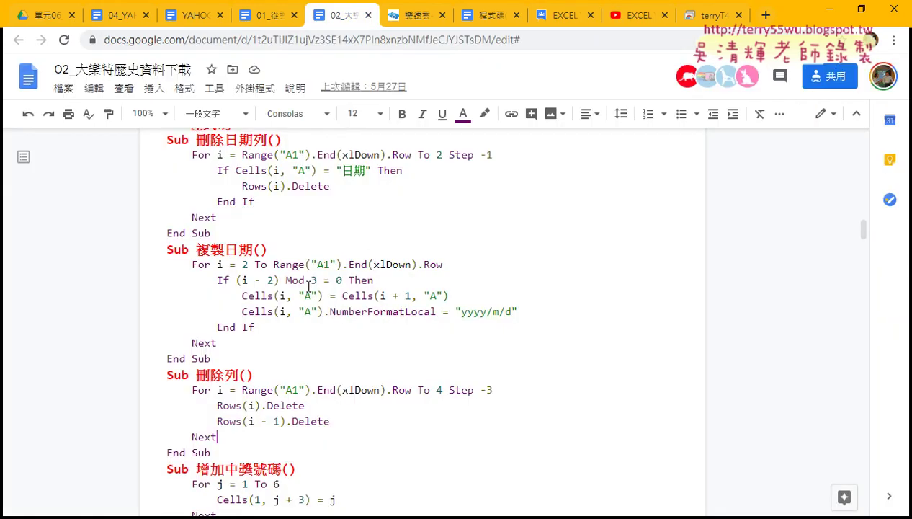
{"action": "scroll", "coordinate": [308, 286], "scroll_direction": "down", "scroll_amount": 1}
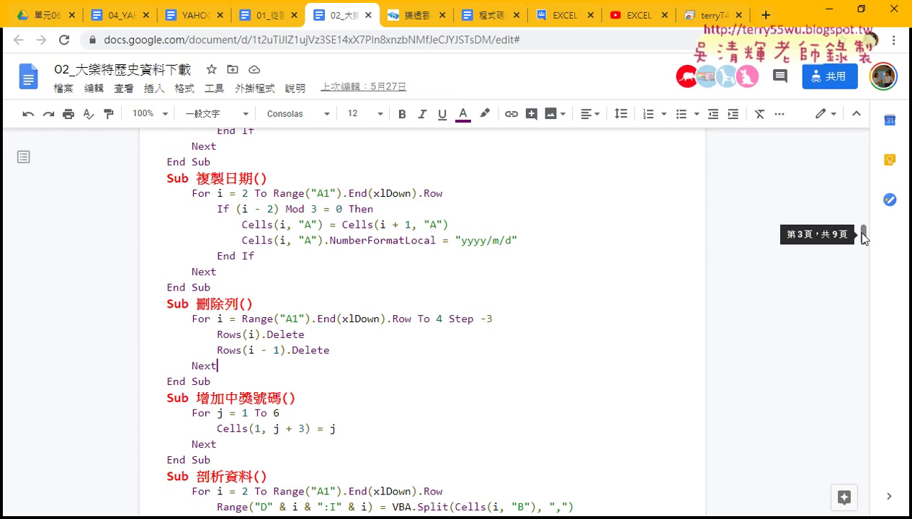
{"action": "left_click_drag", "start_coordinate": [162, 178], "coordinate": [295, 180]}
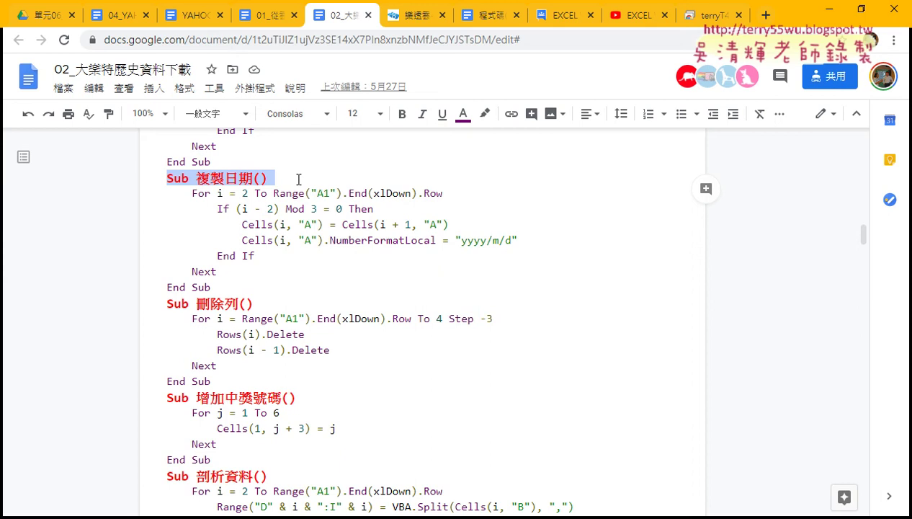
{"action": "left_click_drag", "start_coordinate": [163, 304], "coordinate": [266, 303]}
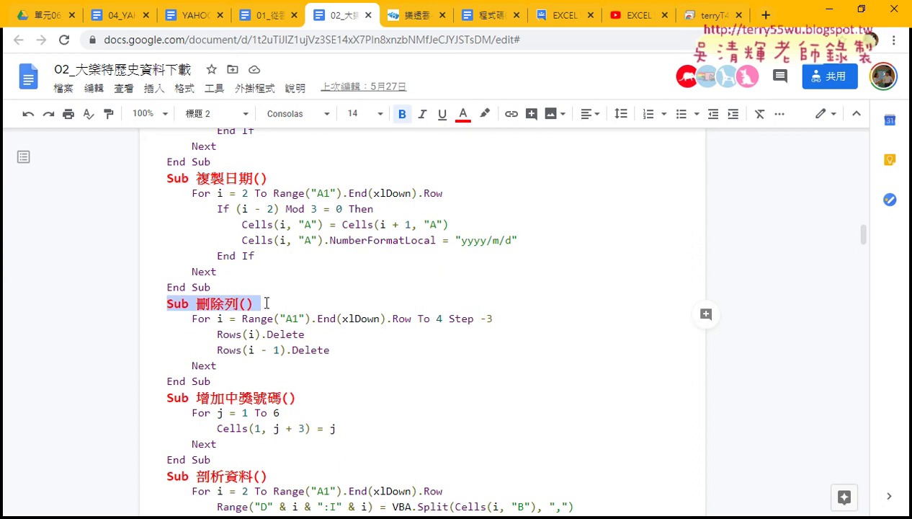
{"action": "scroll", "coordinate": [267, 304], "scroll_direction": "down", "scroll_amount": 2}
{"action": "left_click_drag", "start_coordinate": [167, 255], "coordinate": [263, 453]}
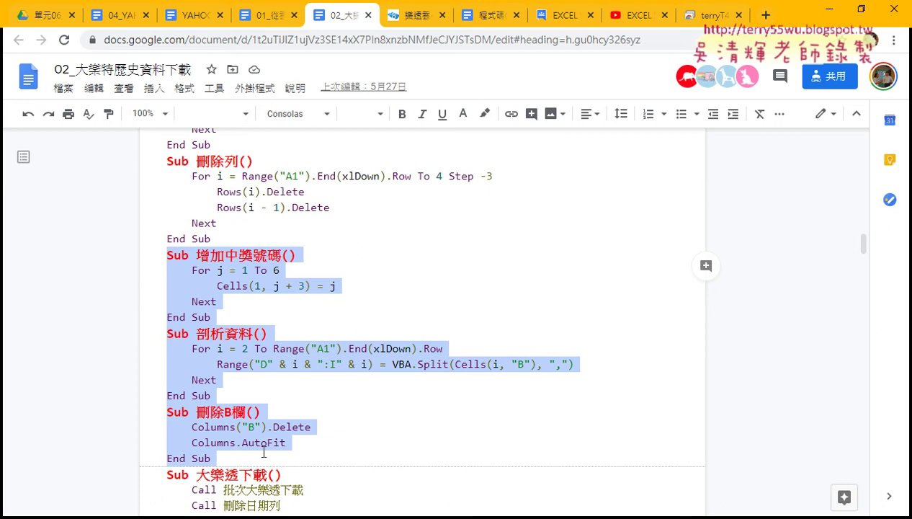